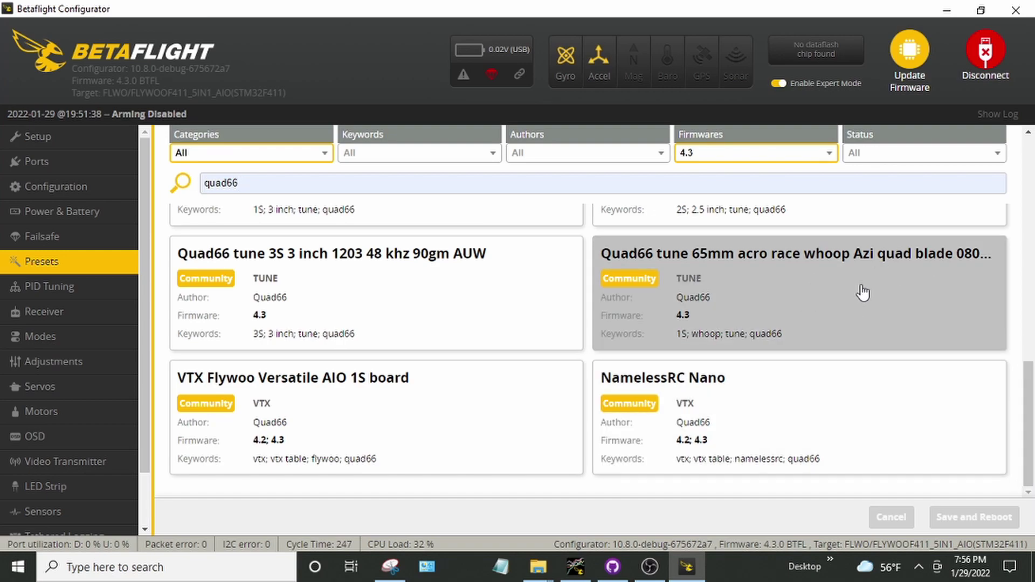
# Browse the quad66 presets and read the description of the Quad66 65mm acro race whoop tune.
pyautogui.moveTo(1028, 423); pyautogui.dragTo(1026, 214)
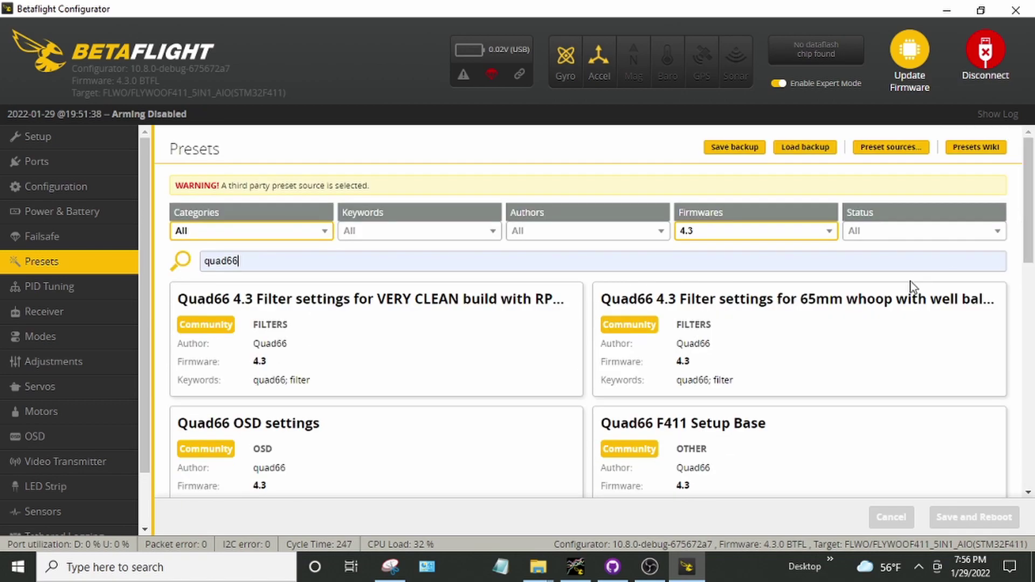
pyautogui.scroll(-4, 1010, 241)
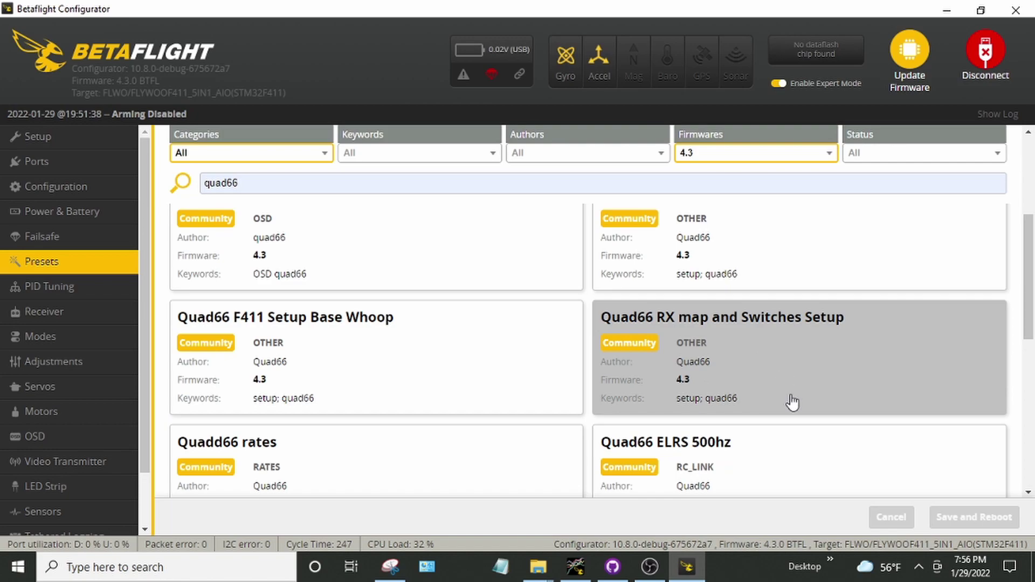
pyautogui.moveTo(1033, 281)
pyautogui.mouseDown()
pyautogui.moveTo(1033, 355)
pyautogui.moveTo(1032, 231)
pyautogui.moveTo(1033, 280)
pyautogui.mouseUp()
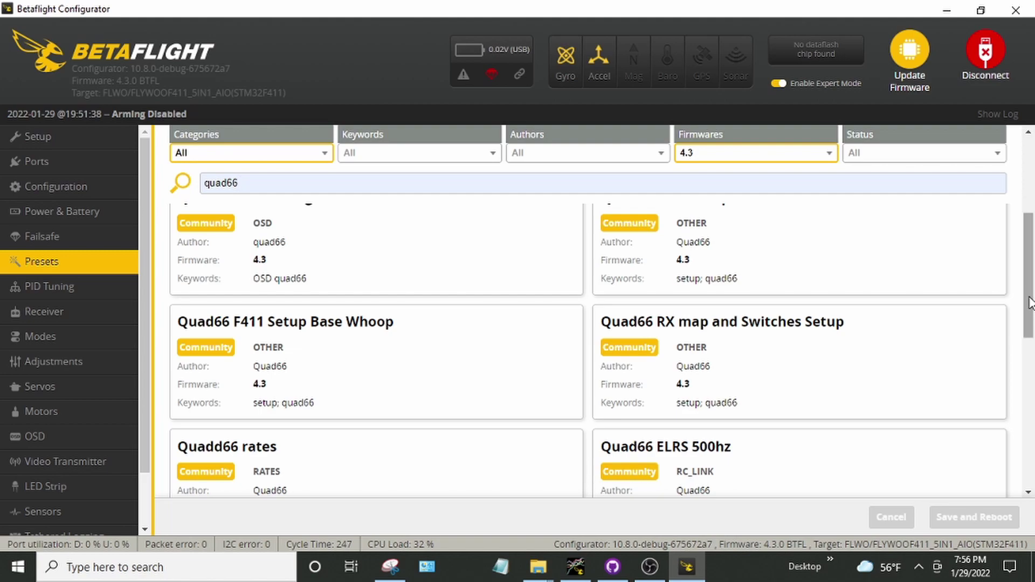
pyautogui.scroll(-8, 1030, 302)
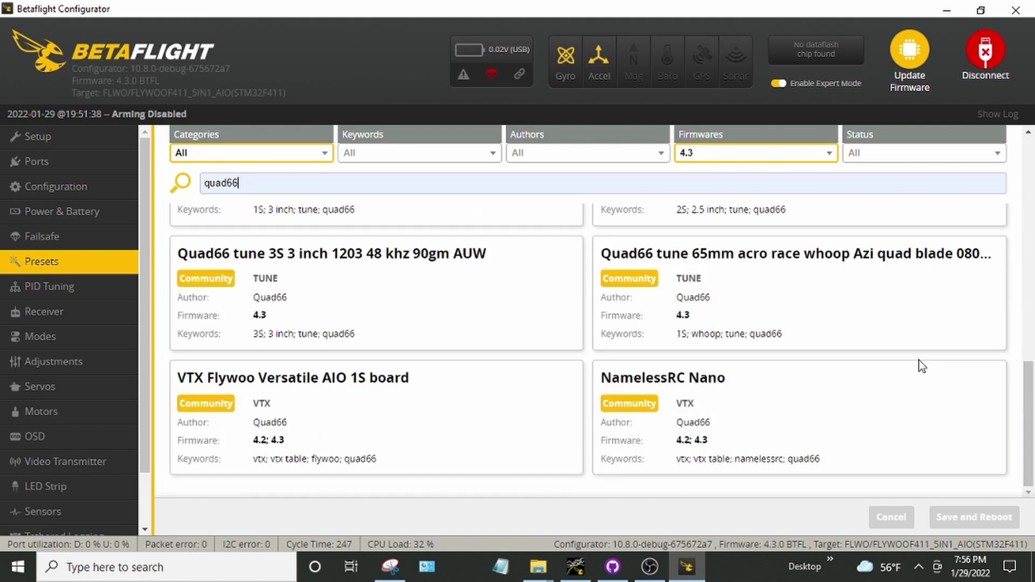
pyautogui.click(844, 308)
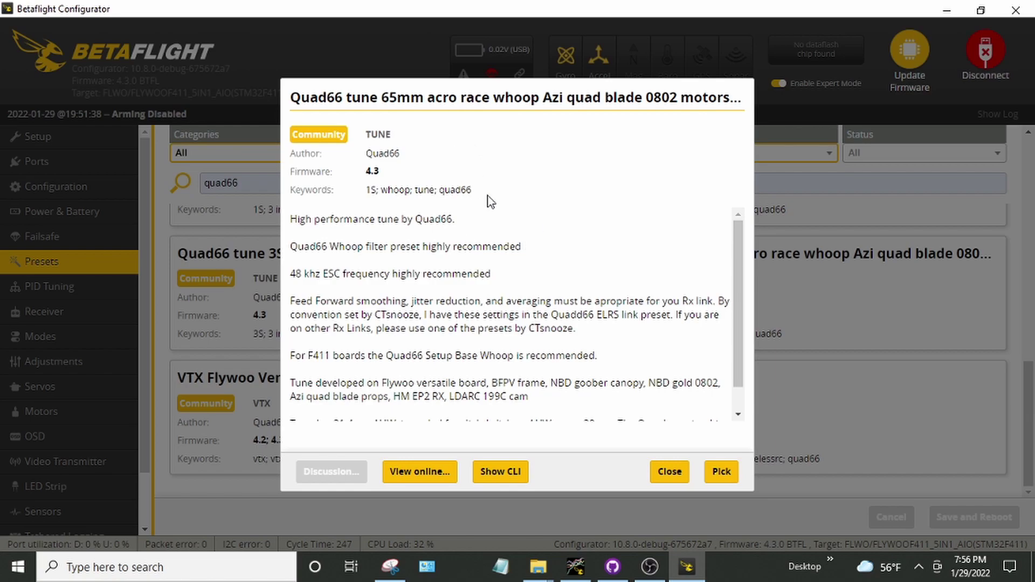
pyautogui.click(669, 475)
# Review the Quad66 F411 Setup Base Whoop preset's description and its CLI commands.
pyautogui.moveTo(1033, 443); pyautogui.dragTo(1001, 273)
pyautogui.click(412, 363)
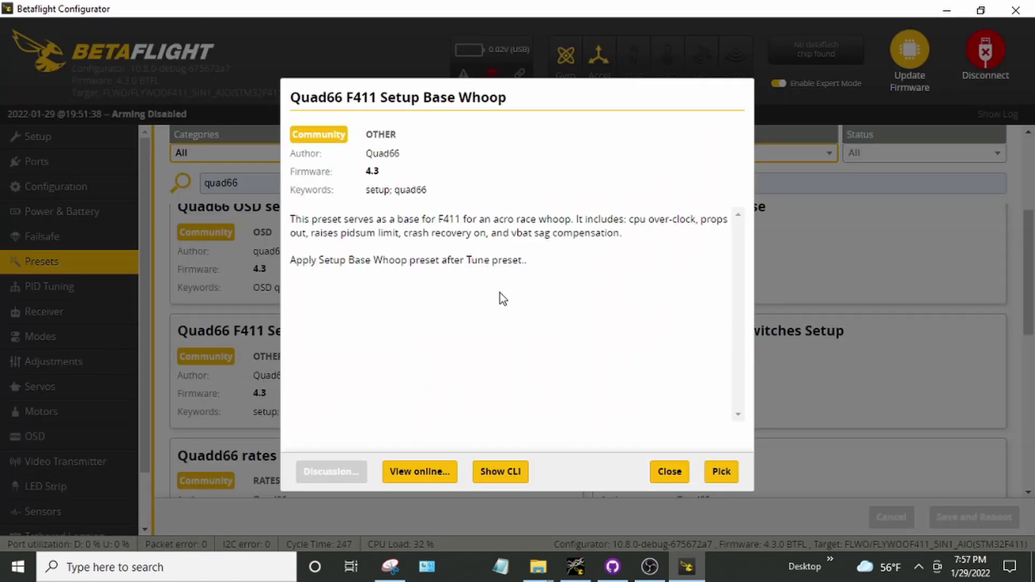
pyautogui.click(501, 472)
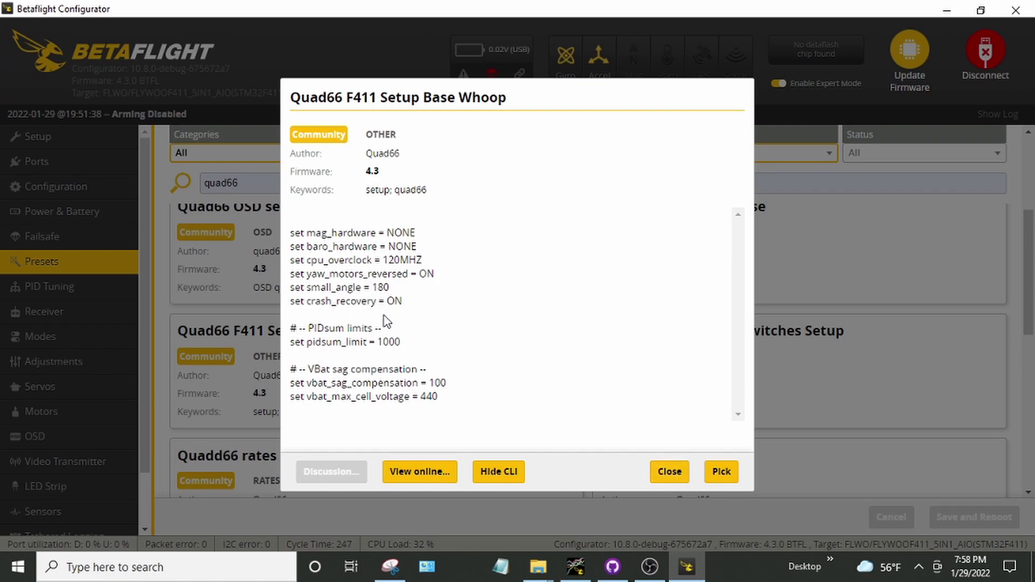
pyautogui.click(685, 481)
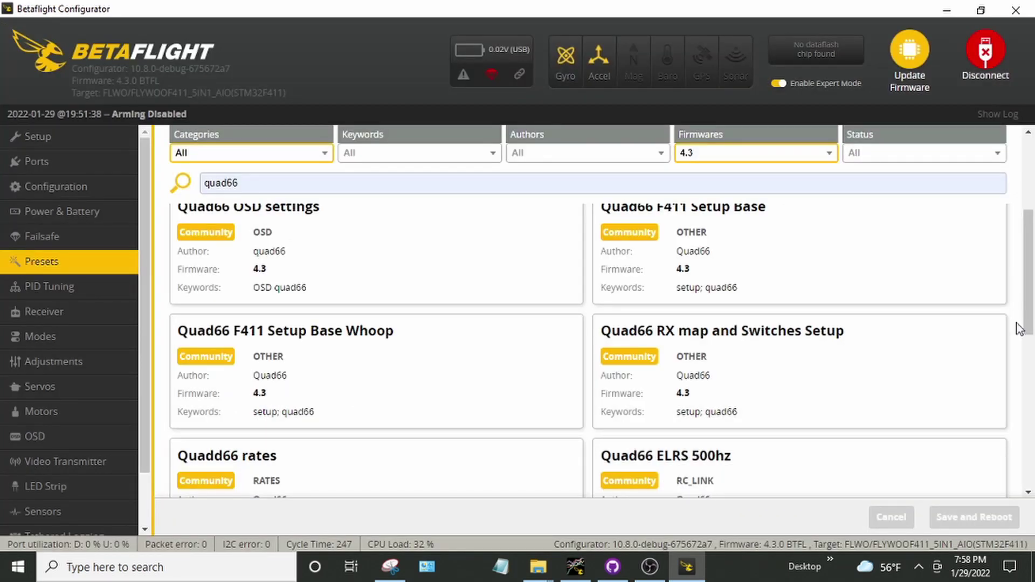
# Read the description of the Quad66 4.3 filter settings preset for 65mm whoops.
pyautogui.scroll(1, 1029, 273)
pyautogui.scroll(2, 1029, 273)
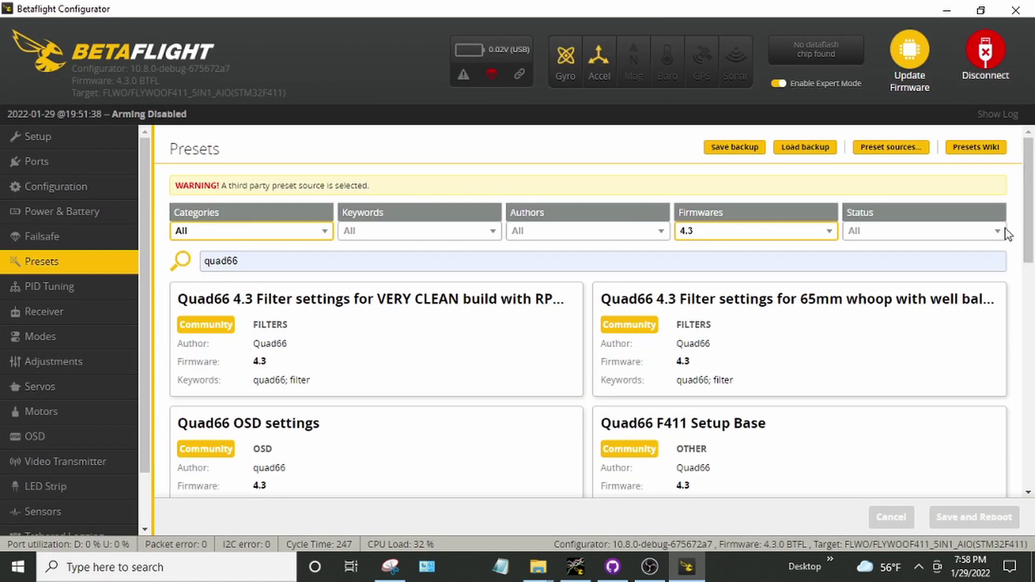
pyautogui.click(853, 344)
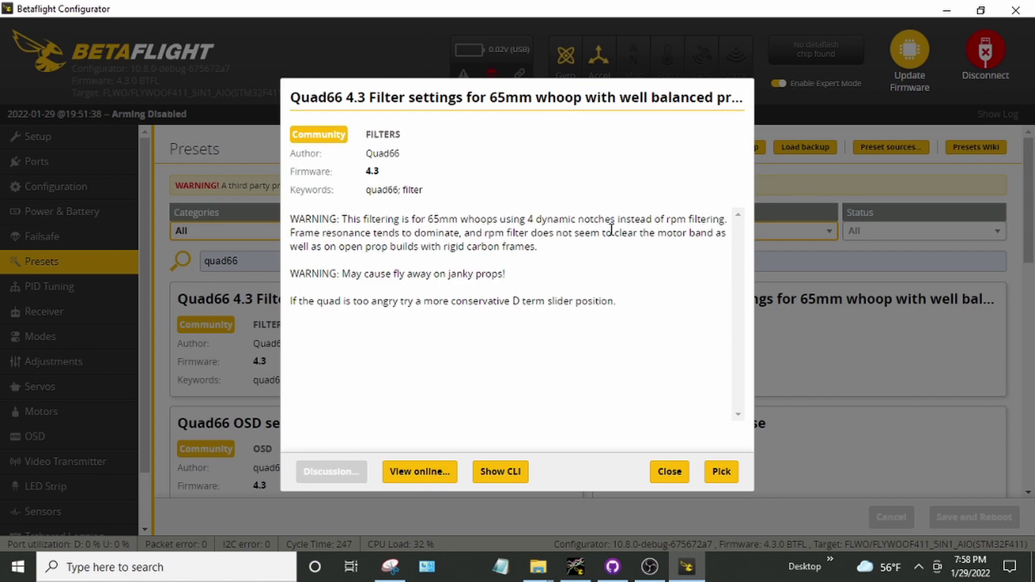
pyautogui.click(670, 472)
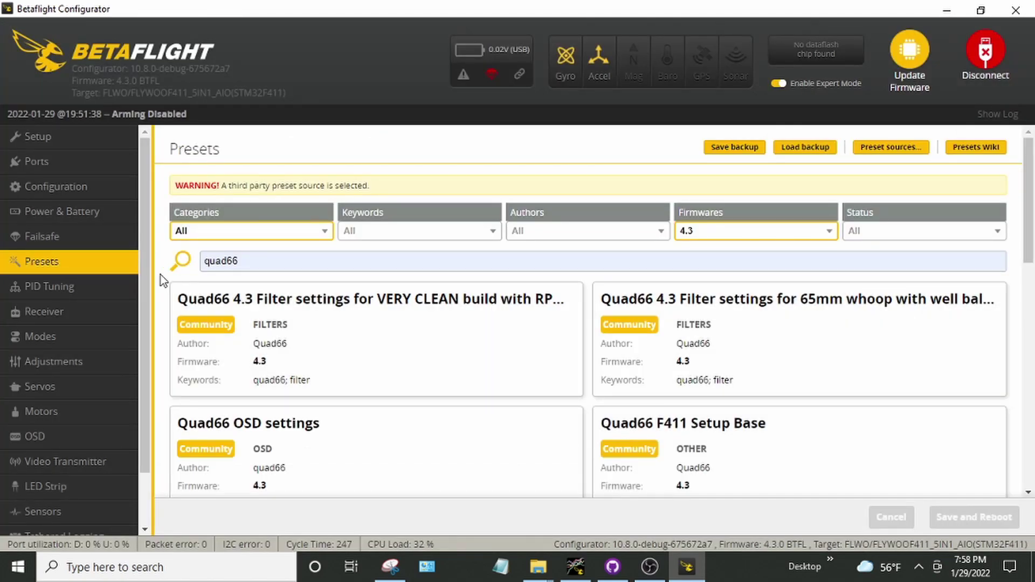
# Review the system configuration settings and the battery cell voltage settings.
pyautogui.click(95, 188)
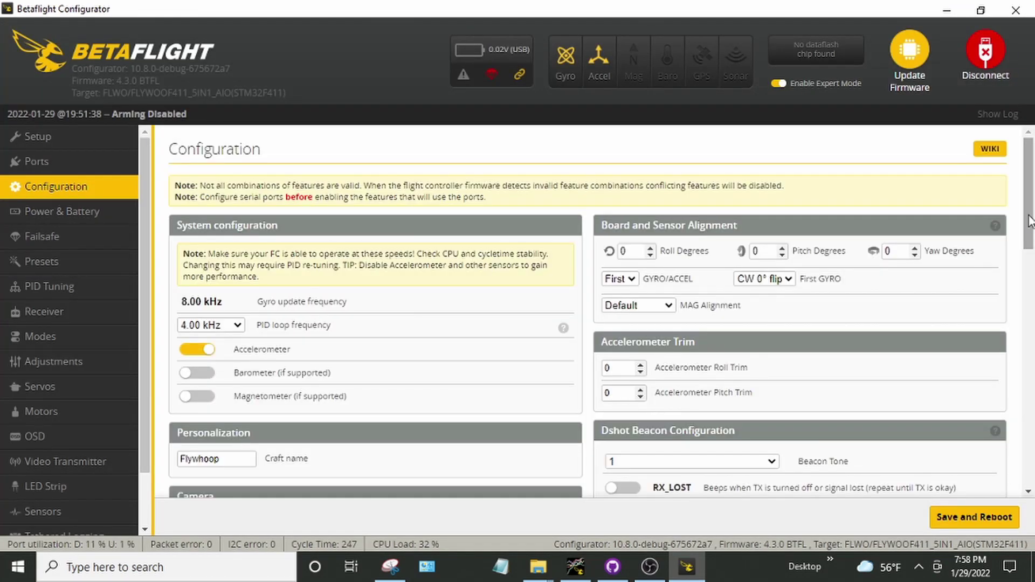
pyautogui.moveTo(1031, 238); pyautogui.dragTo(1032, 274)
pyautogui.scroll(2, 1031, 272)
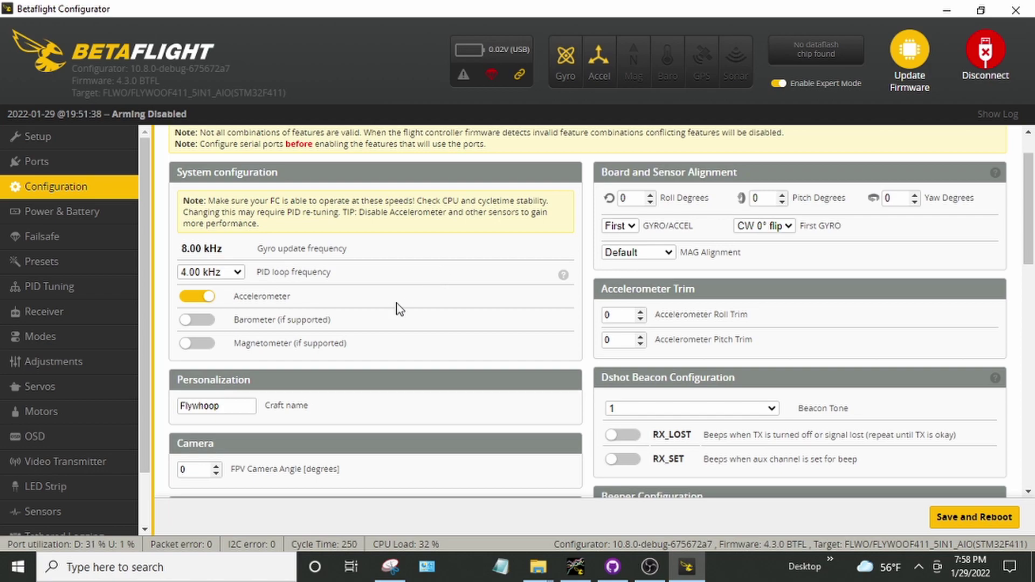
pyautogui.click(98, 212)
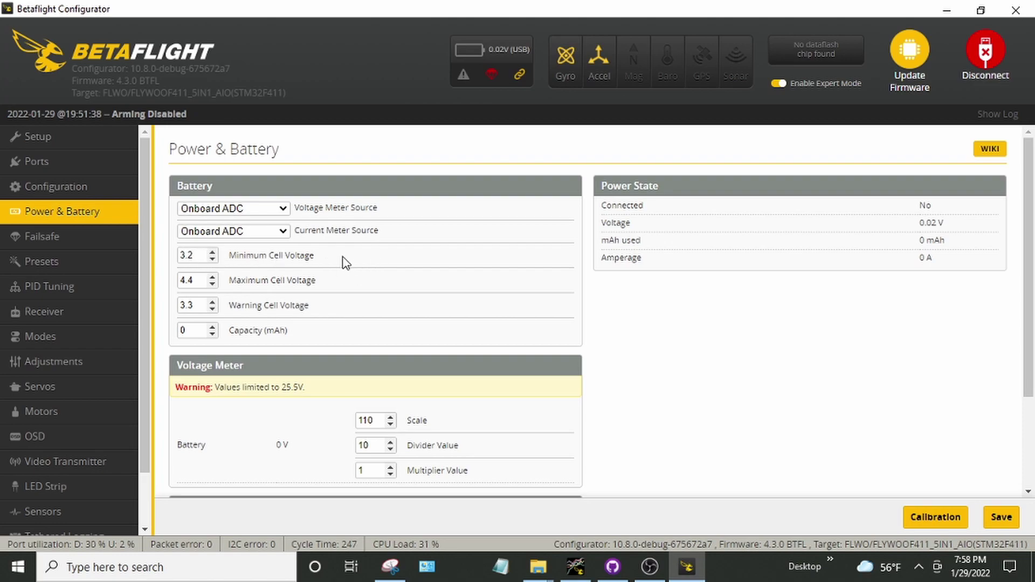
# Examine the PID profile's gains, tuning sliders, controller settings, and throttle and motor settings.
pyautogui.click(97, 289)
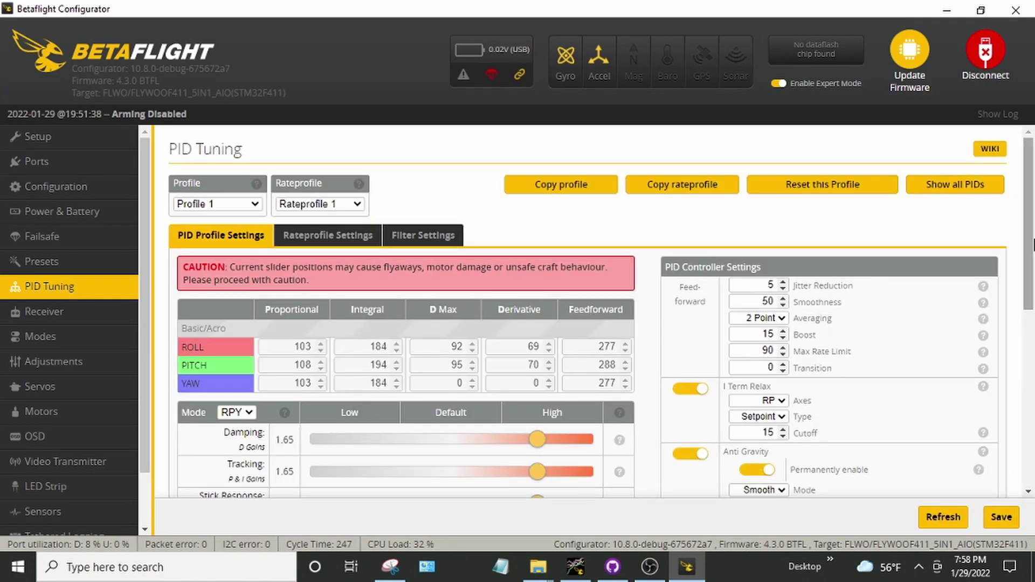
pyautogui.moveTo(1030, 241); pyautogui.dragTo(1029, 284)
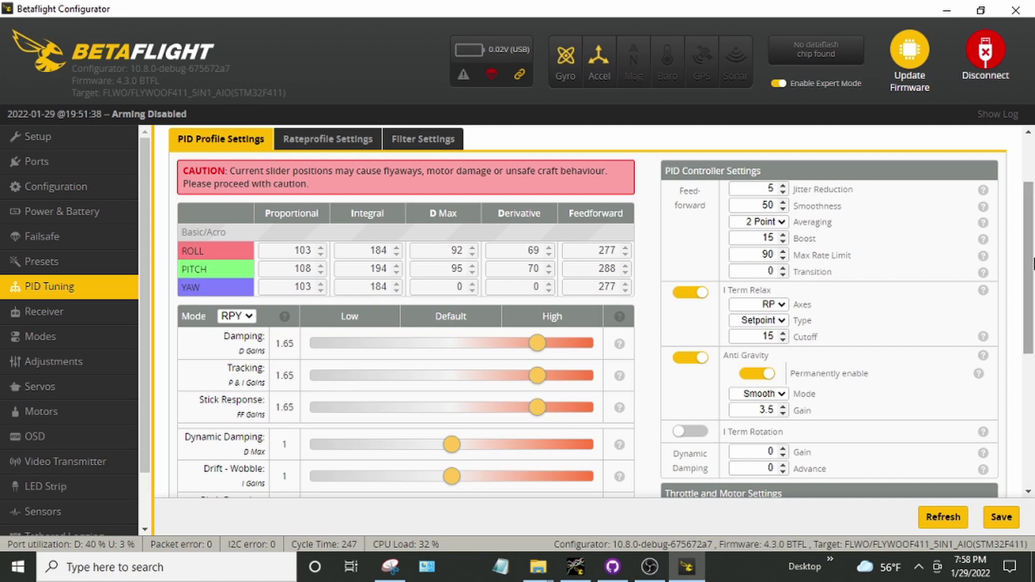
pyautogui.moveTo(1033, 265); pyautogui.dragTo(1033, 378)
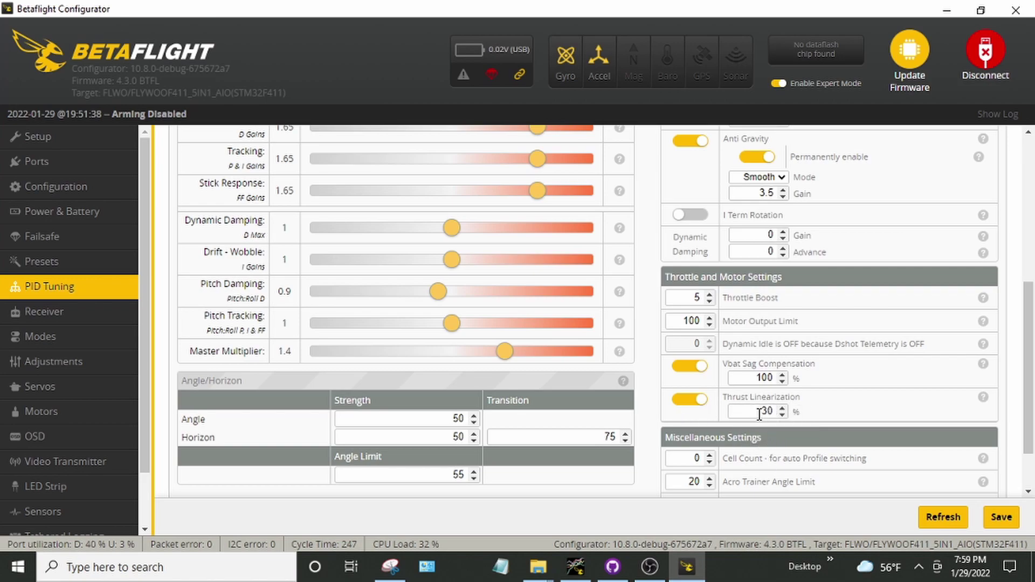
pyautogui.moveTo(1032, 440)
pyautogui.mouseDown()
pyautogui.moveTo(1031, 451)
pyautogui.moveTo(1032, 420)
pyautogui.mouseUp()
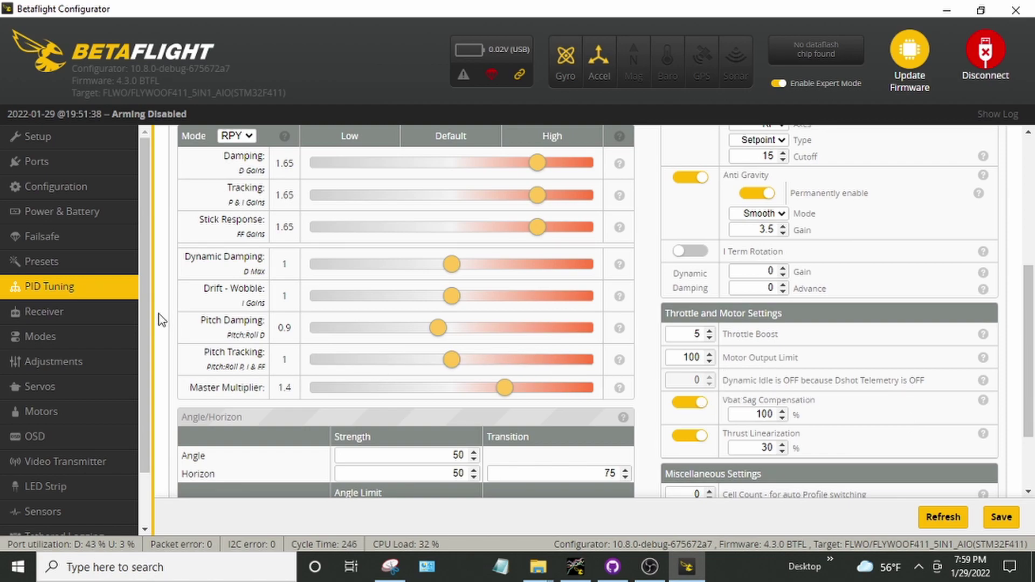
# Inspect the motor direction, ESC protocol and motor idle settings for the quad.
pyautogui.scroll(-1, 144, 341)
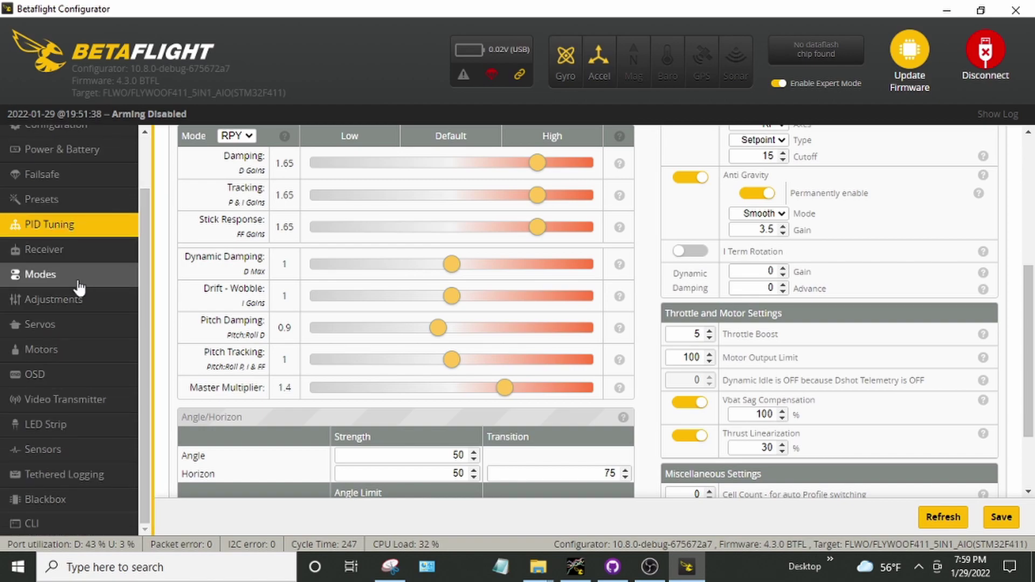
pyautogui.click(80, 351)
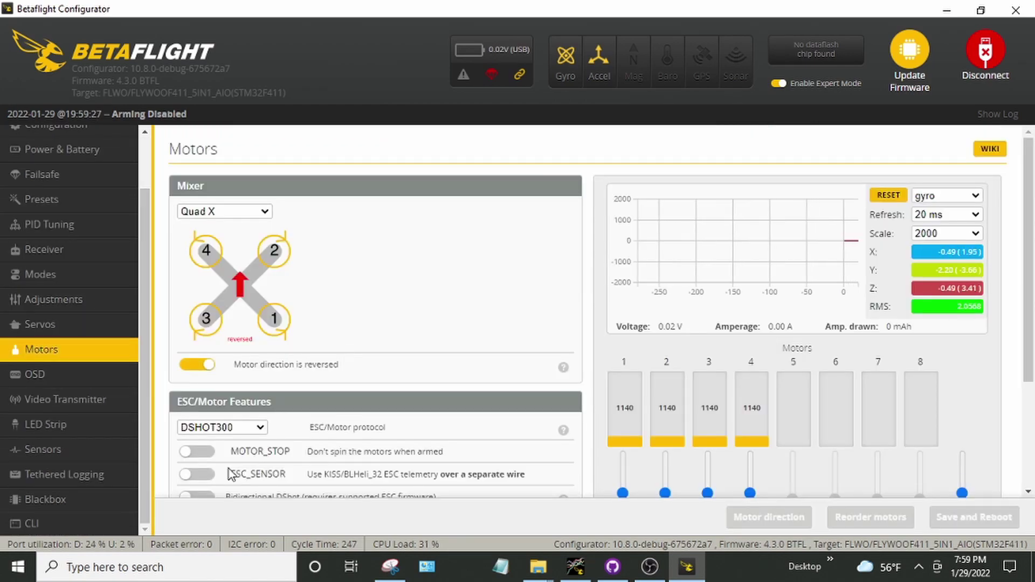
pyautogui.scroll(-3, 630, 392)
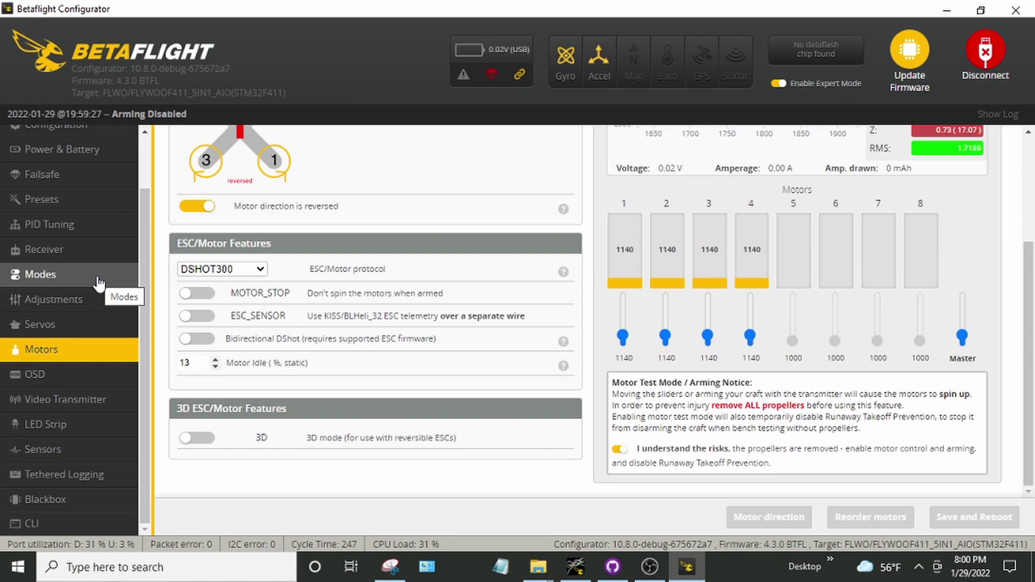
# Compare the throttle and motor settings in PID Tuning with the ESC/motor features, including dynamic idle and static motor idle.
pyautogui.click(83, 225)
pyautogui.scroll(-3, 1034, 356)
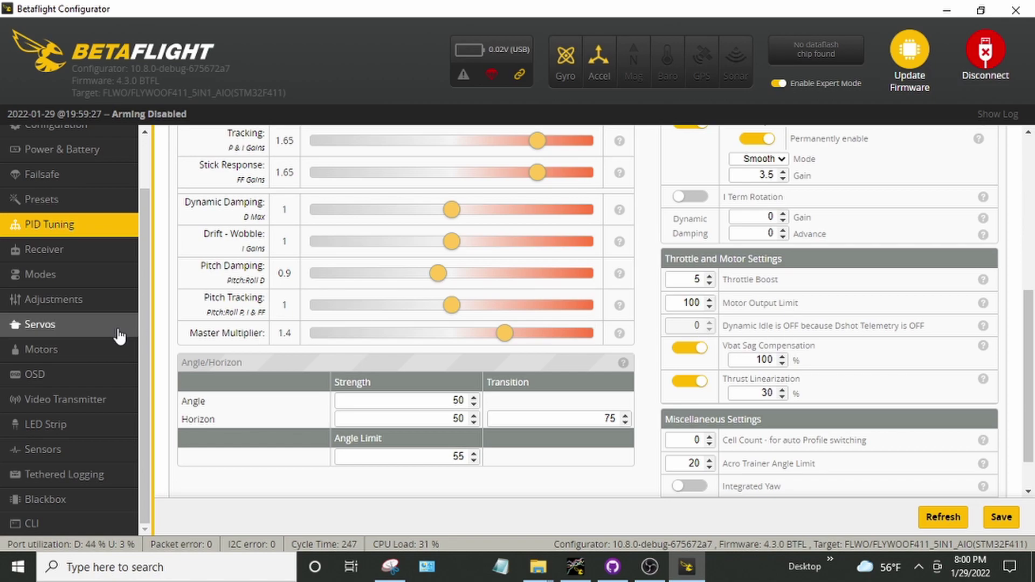
pyautogui.click(92, 350)
pyautogui.scroll(-2, 701, 334)
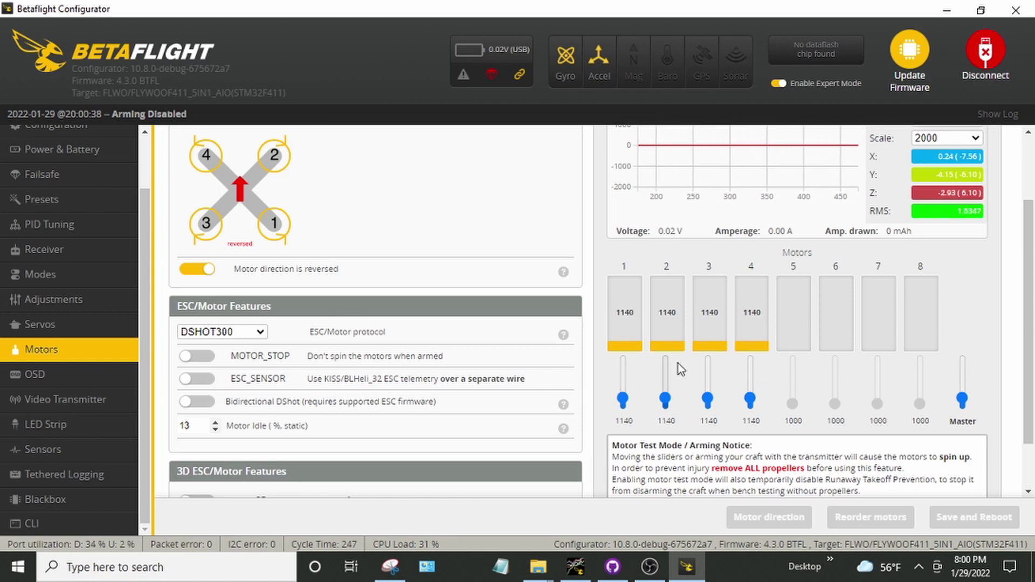
pyautogui.click(95, 229)
pyautogui.scroll(-8, 752, 325)
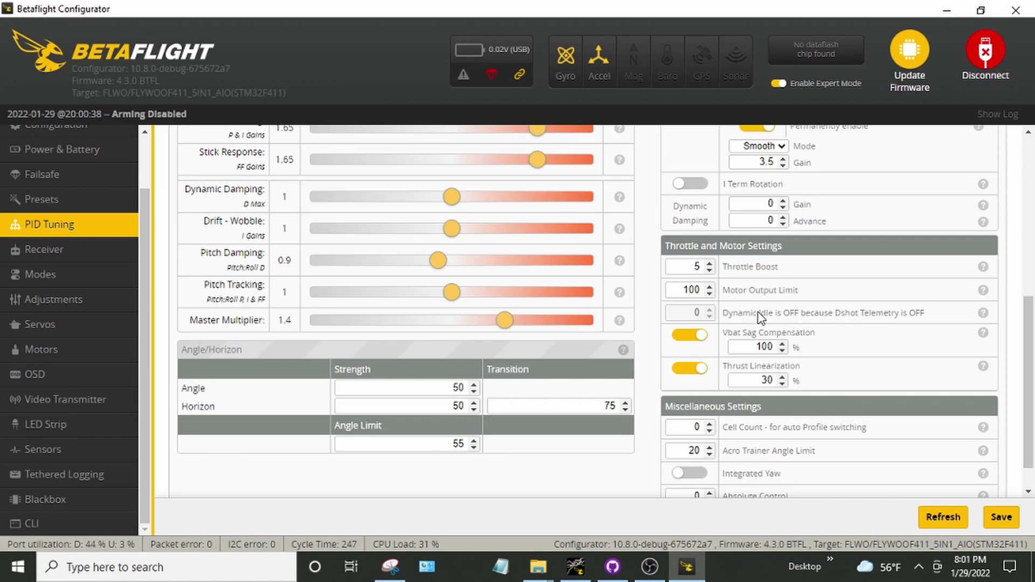
# Examine the filter multipliers, gyro and D-term lowpass filters, and dynamic notch settings.
pyautogui.scroll(2, 1033, 275)
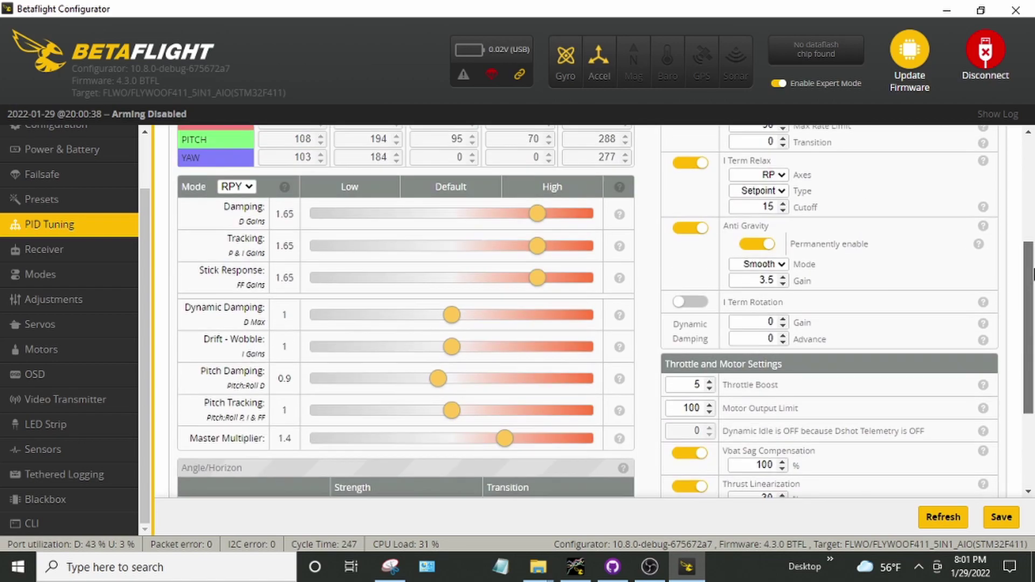
pyautogui.scroll(3, 1033, 275)
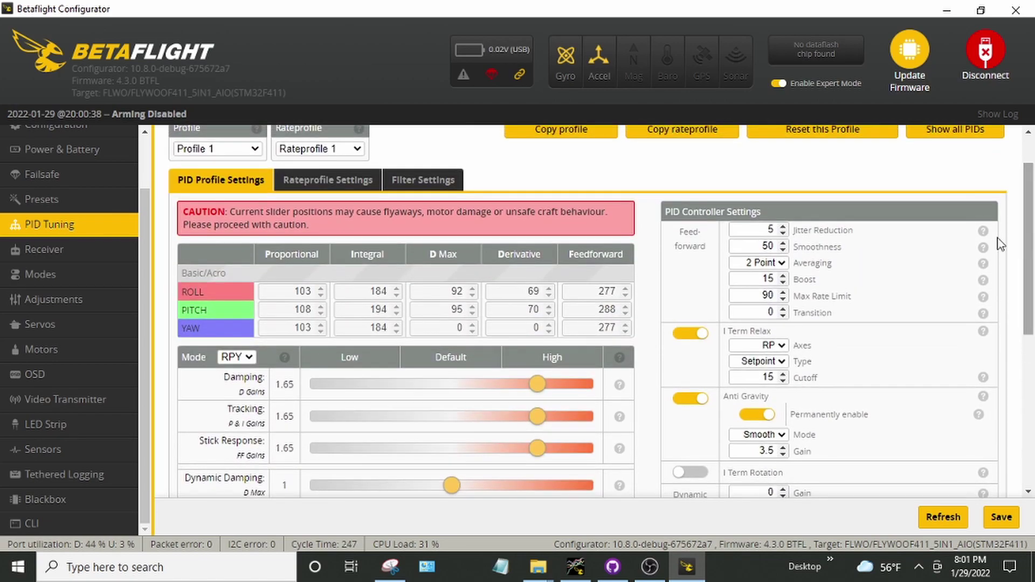
pyautogui.click(447, 182)
pyautogui.scroll(-3, 1033, 323)
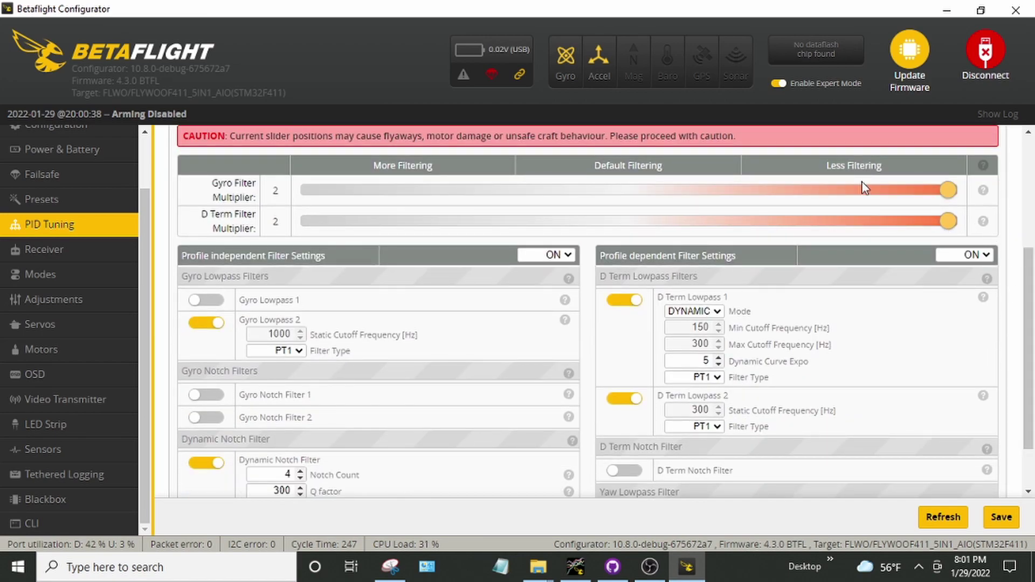
pyautogui.scroll(-1, 1031, 269)
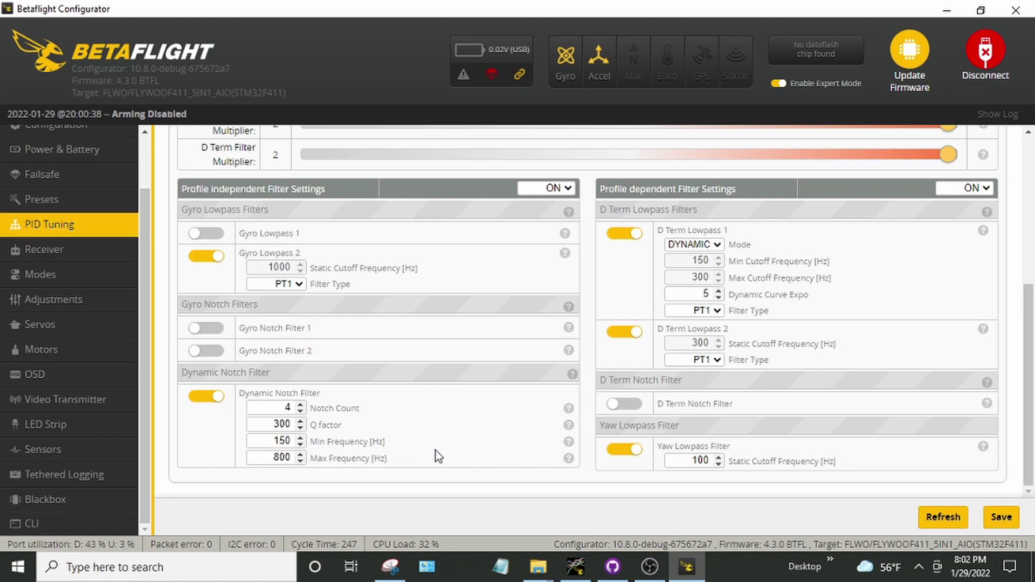
# Return to the PID profile settings and examine the feedforward, I Term Relax, Anti Gravity and slider values.
pyautogui.scroll(5, 1031, 438)
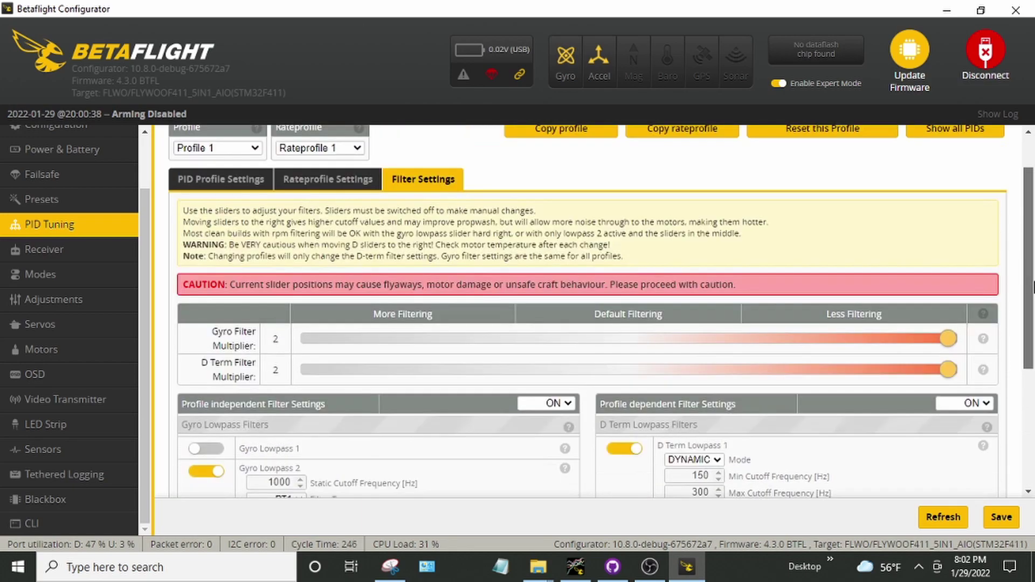
pyautogui.click(248, 237)
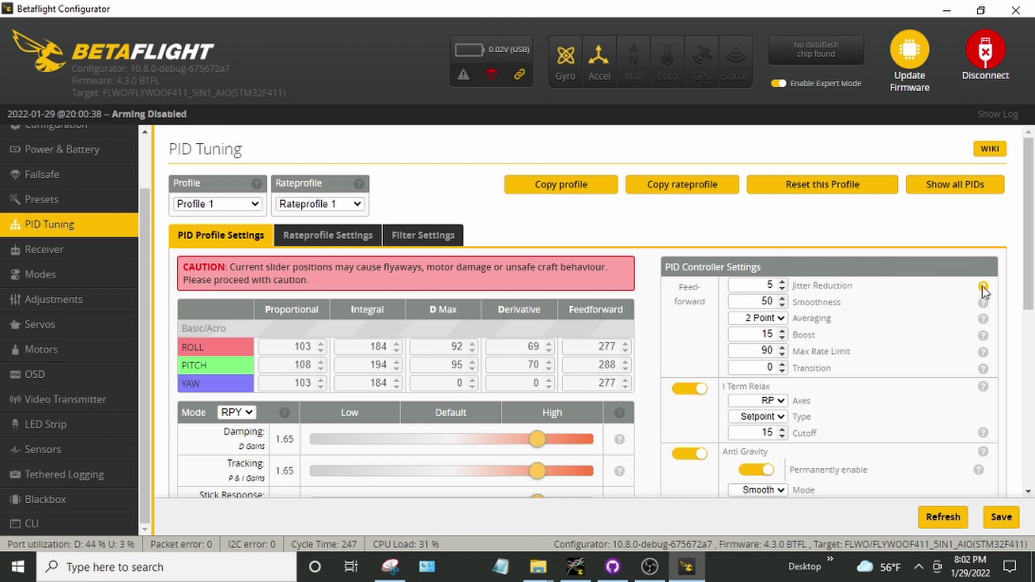
pyautogui.scroll(-4, 1031, 339)
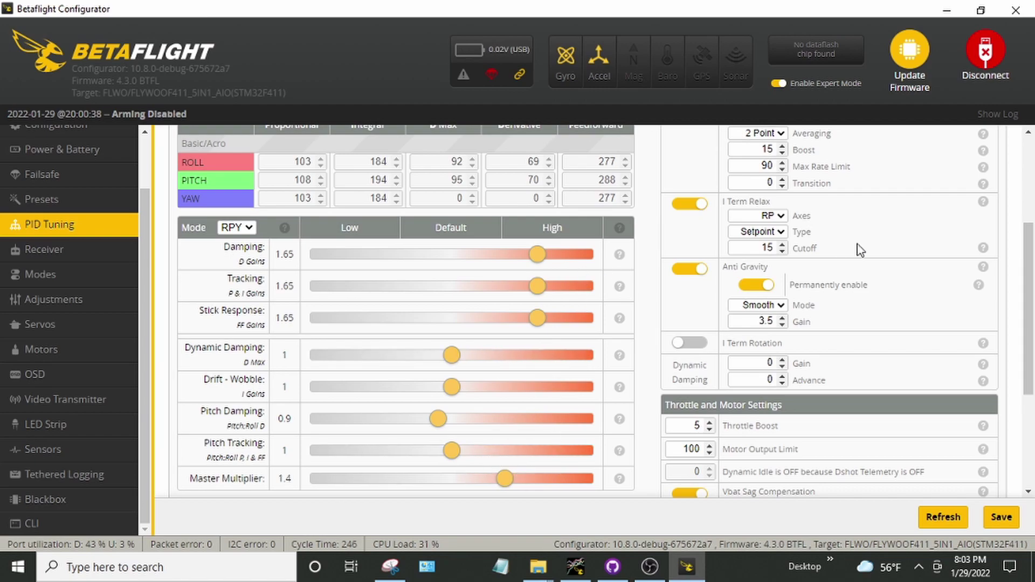
pyautogui.scroll(1, 670, 178)
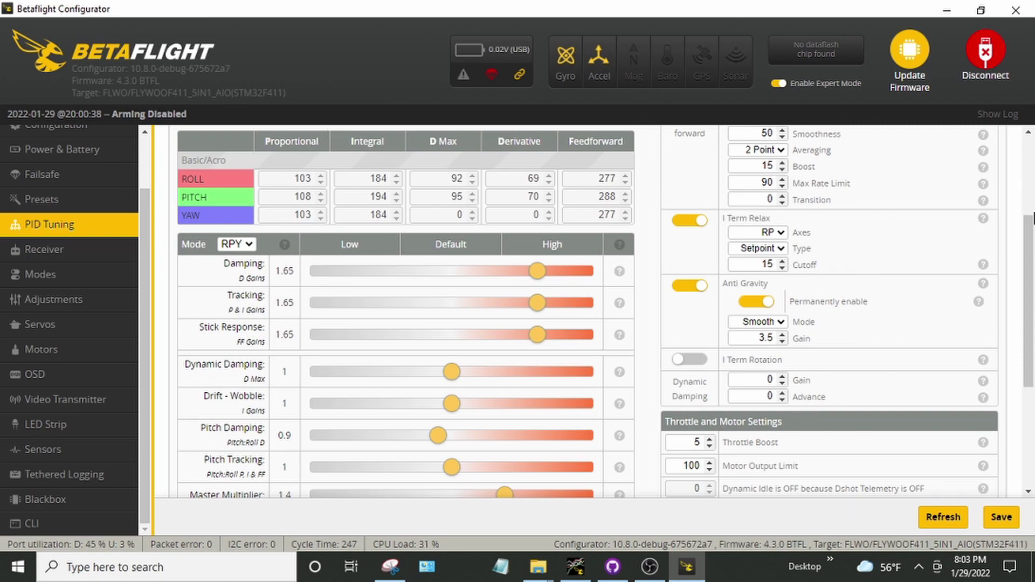
pyautogui.scroll(1, 1031, 221)
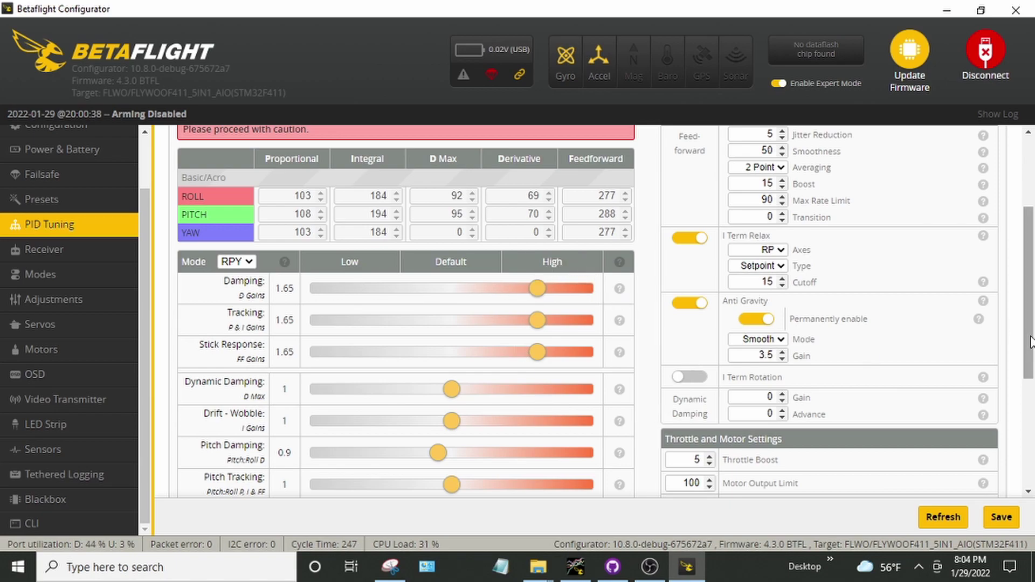
pyautogui.scroll(-1, 1031, 363)
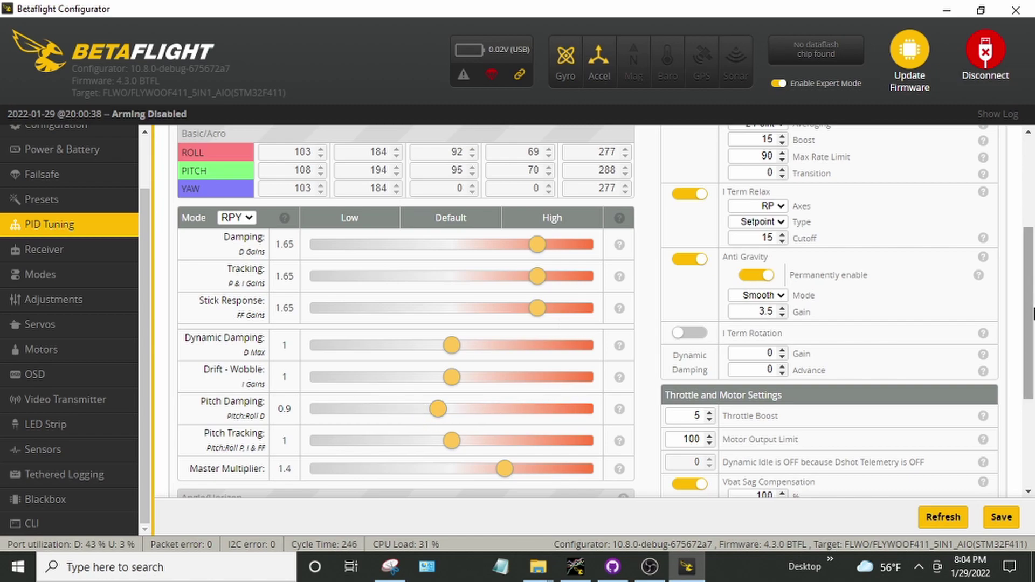
pyautogui.scroll(1, 621, 292)
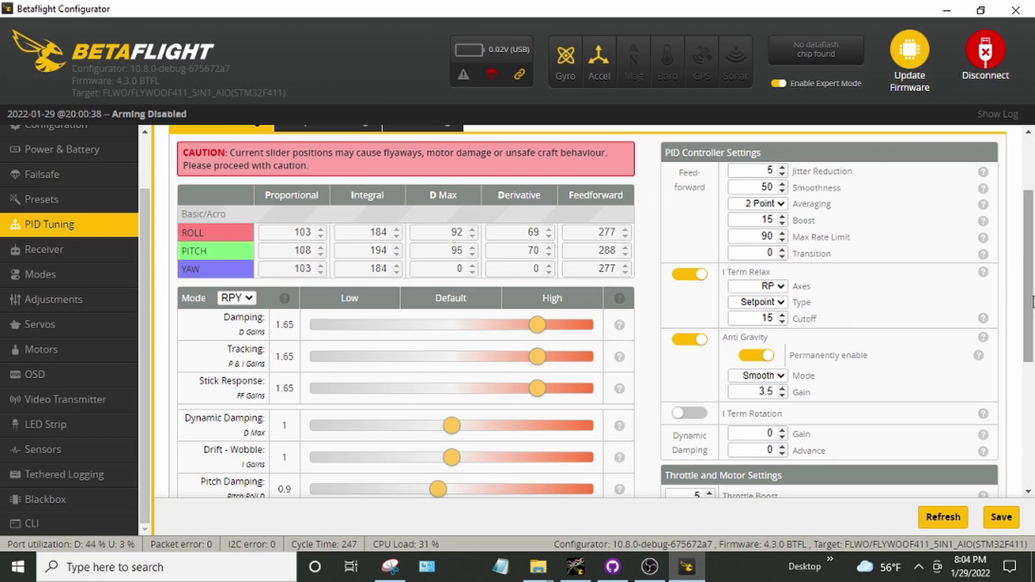
# Examine the PID values, tuning sliders, I Term Relax, Anti Gravity and throttle settings of the PID profile.
pyautogui.scroll(-2, 1017, 288)
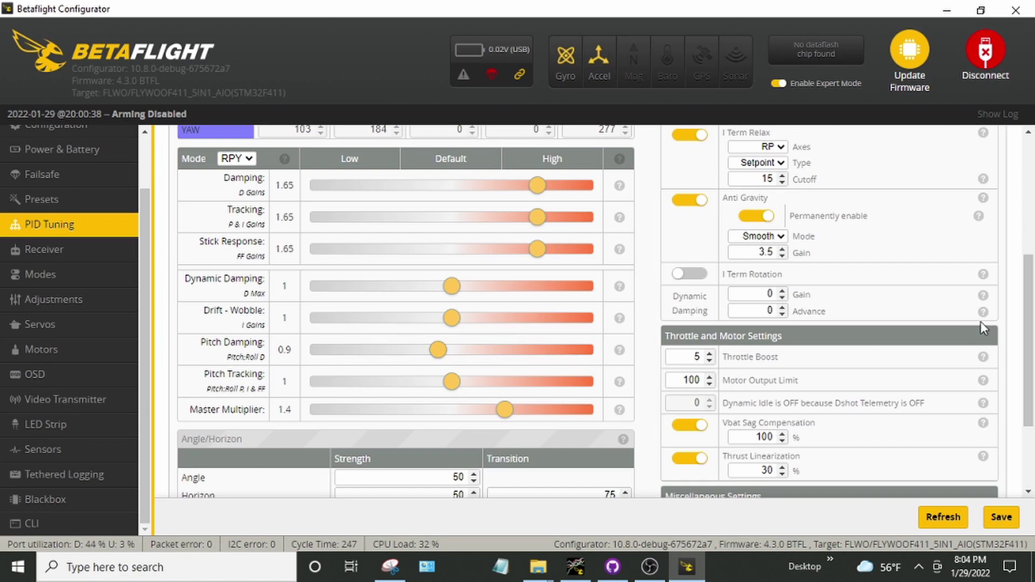
pyautogui.scroll(2, 982, 321)
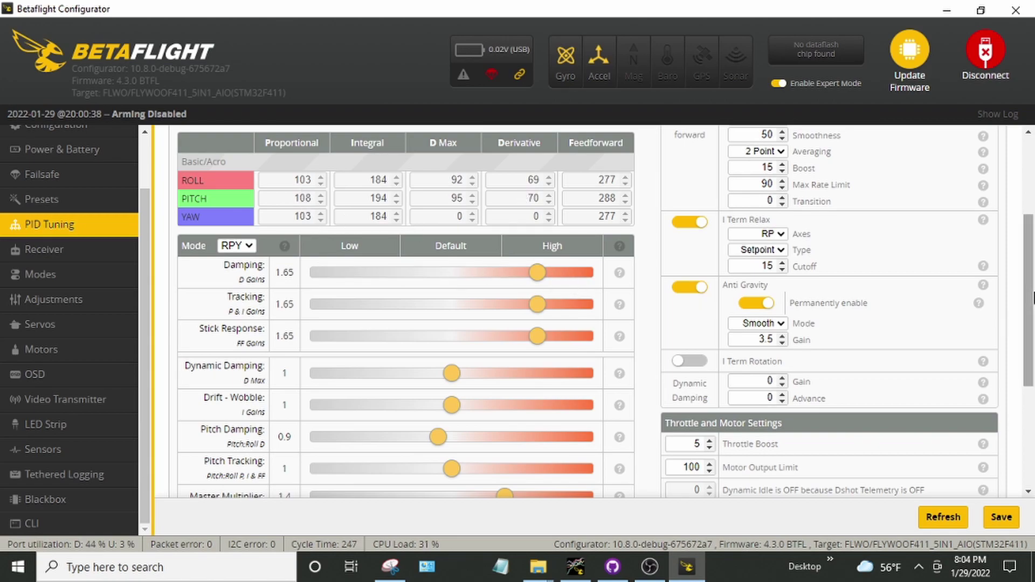
pyautogui.scroll(-1, 1030, 292)
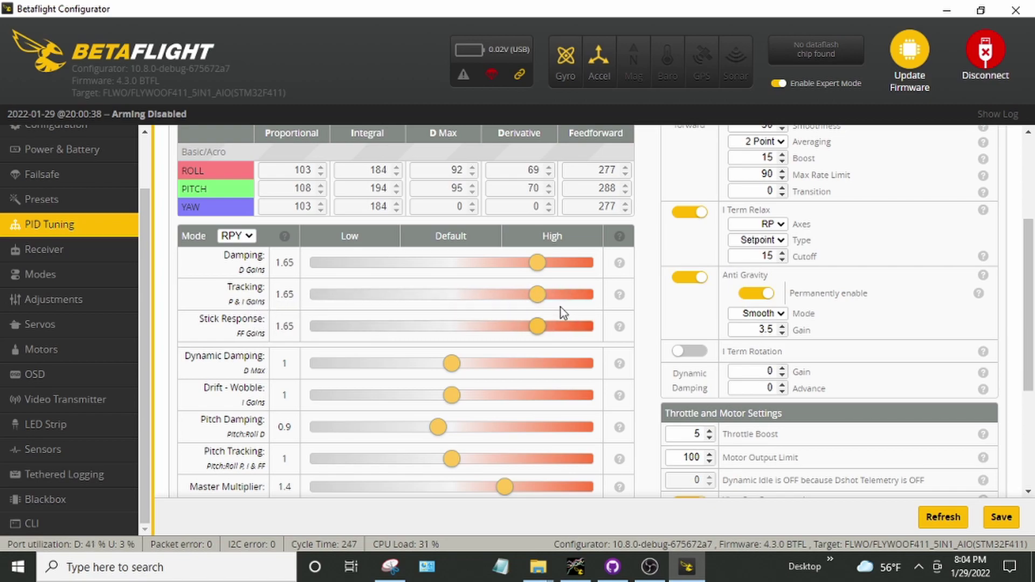
pyautogui.scroll(-1, 537, 317)
pyautogui.scroll(1, 540, 318)
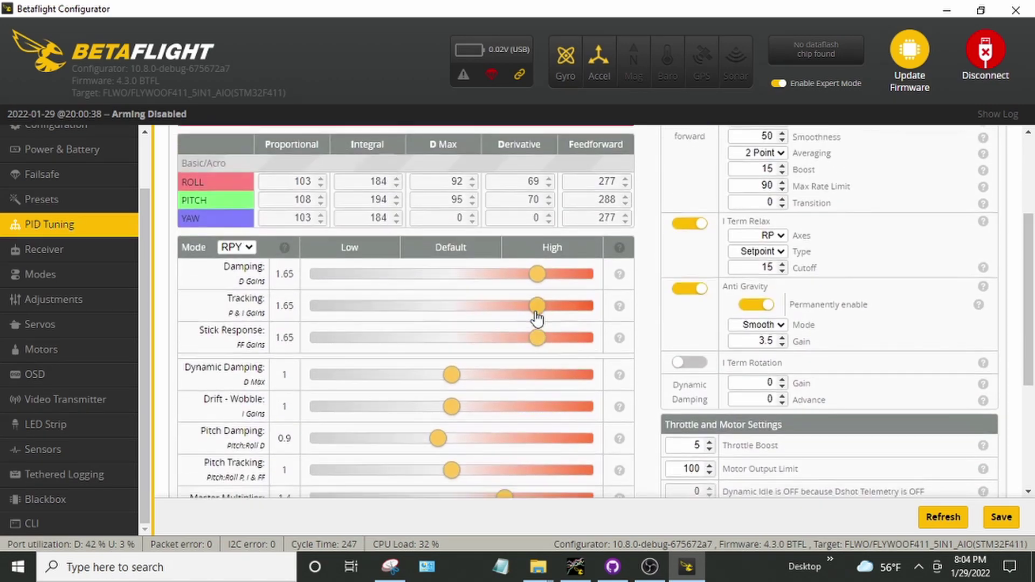
pyautogui.scroll(-1, 577, 319)
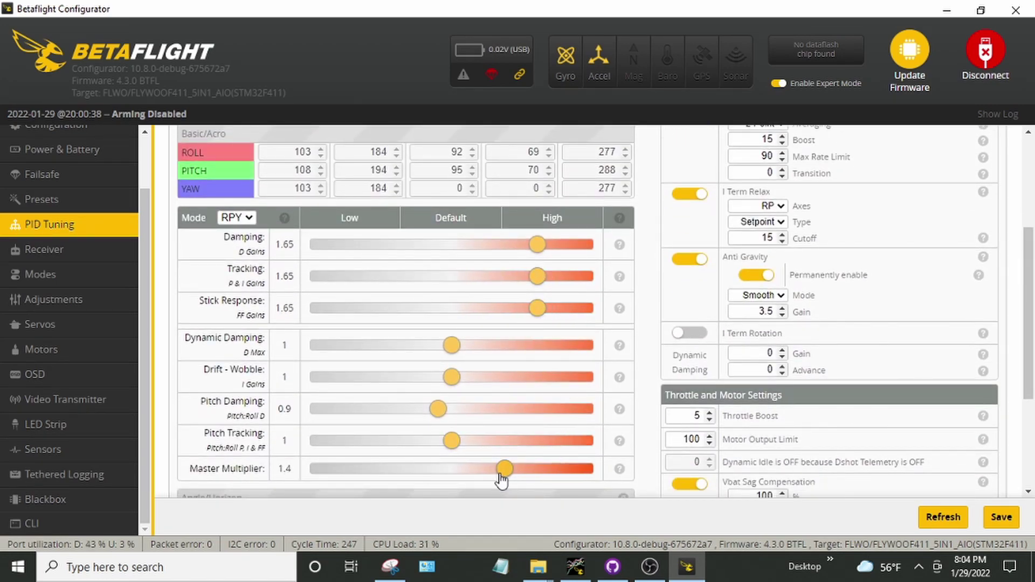
# Try small adjustments of the Master Multiplier and Damping sliders, leaving them at 1.4 and 1.65.
pyautogui.moveTo(510, 478); pyautogui.dragTo(506, 477)
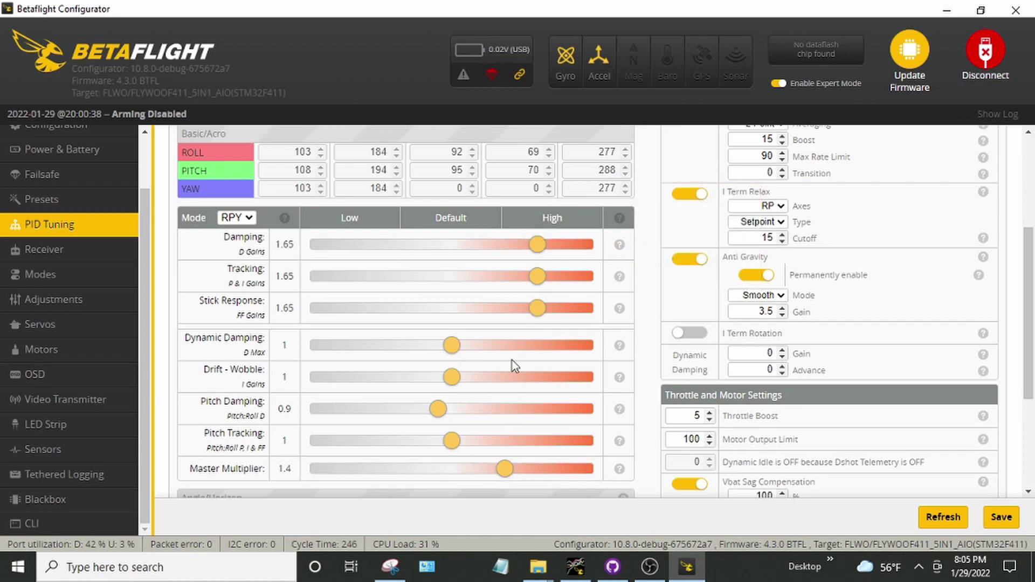
pyautogui.scroll(1, 1028, 264)
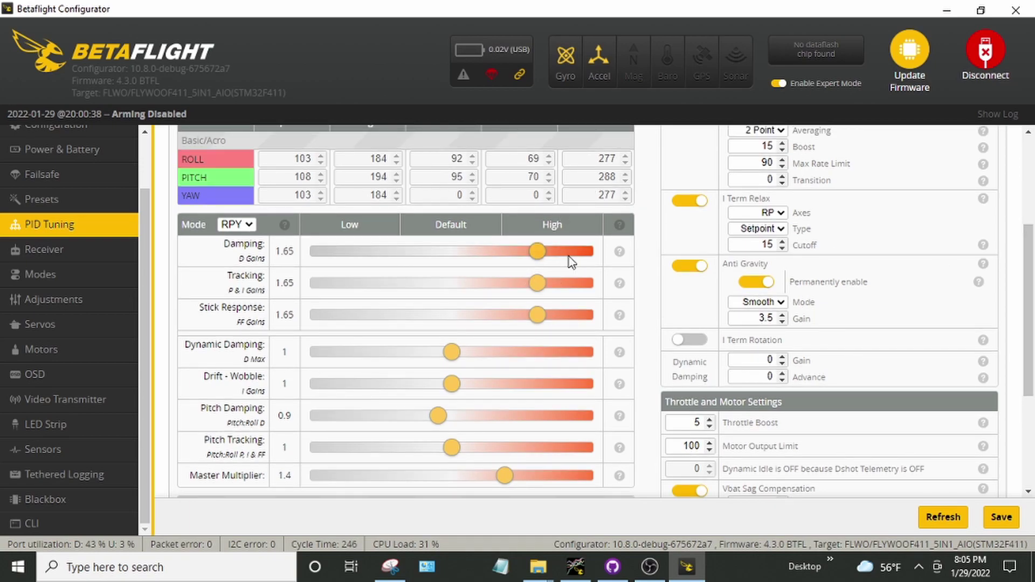
pyautogui.click(547, 252)
pyautogui.moveTo(549, 251); pyautogui.dragTo(540, 253)
# Try the Master Multiplier at 1.45 and set it back to 1.4.
pyautogui.moveTo(1030, 349); pyautogui.dragTo(1033, 387)
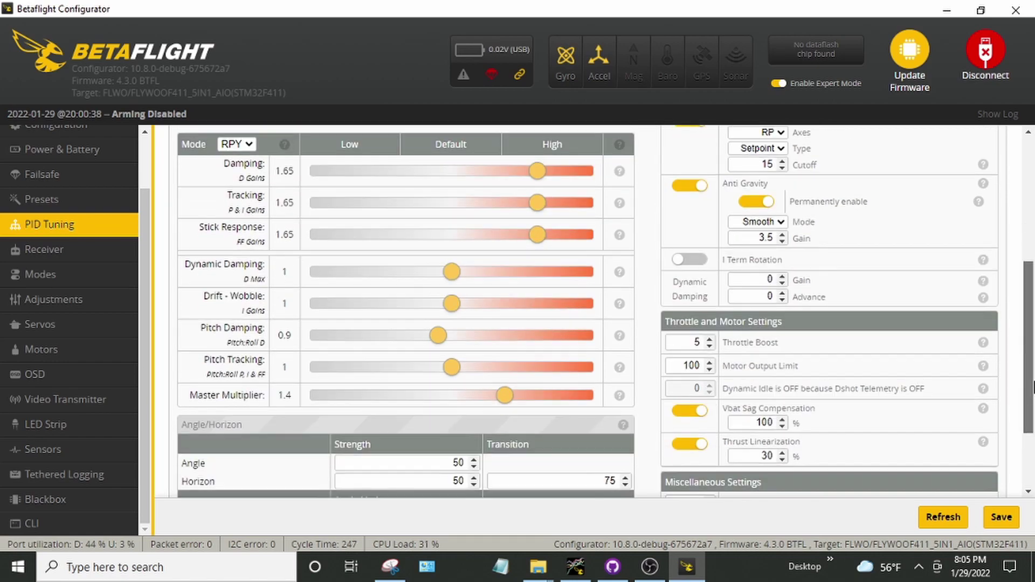
pyautogui.moveTo(502, 402)
pyautogui.mouseDown()
pyautogui.moveTo(519, 403)
pyautogui.moveTo(508, 404)
pyautogui.mouseUp()
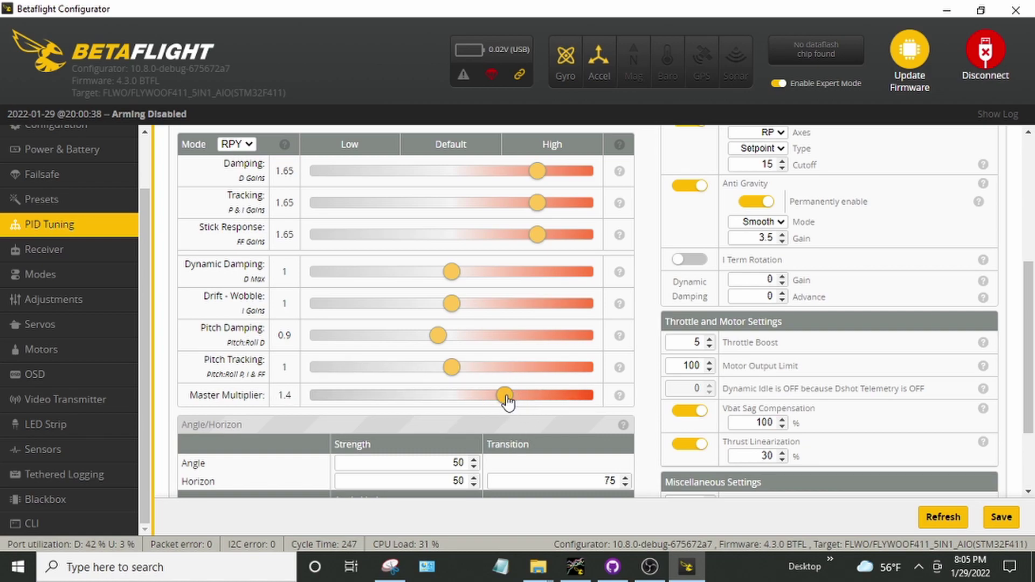
pyautogui.moveTo(507, 401)
pyautogui.mouseDown()
pyautogui.moveTo(492, 405)
pyautogui.moveTo(506, 405)
pyautogui.mouseUp()
pyautogui.moveTo(505, 402); pyautogui.dragTo(512, 400)
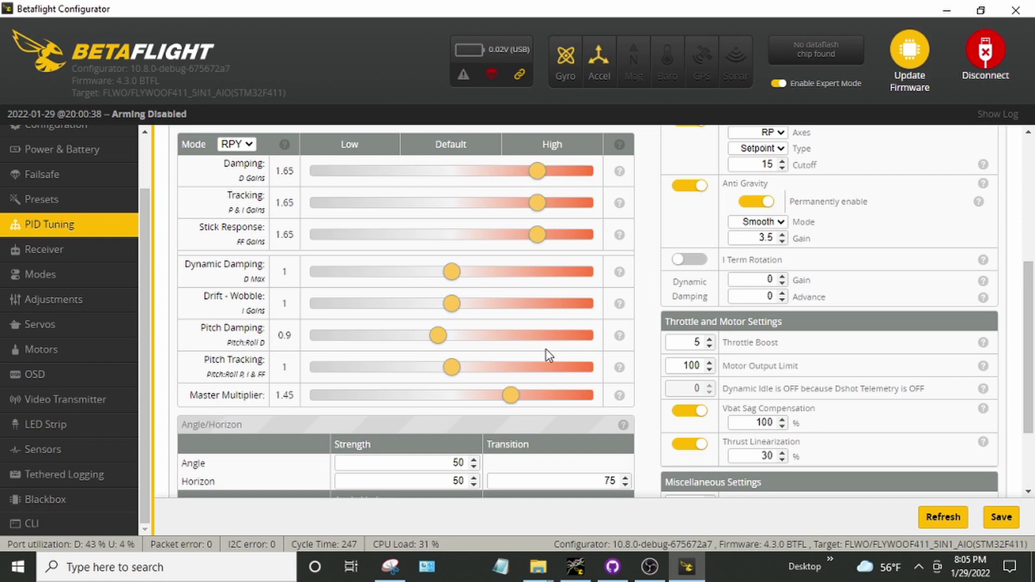
pyautogui.moveTo(518, 402)
pyautogui.mouseDown()
pyautogui.moveTo(480, 402)
pyautogui.moveTo(504, 399)
pyautogui.mouseUp()
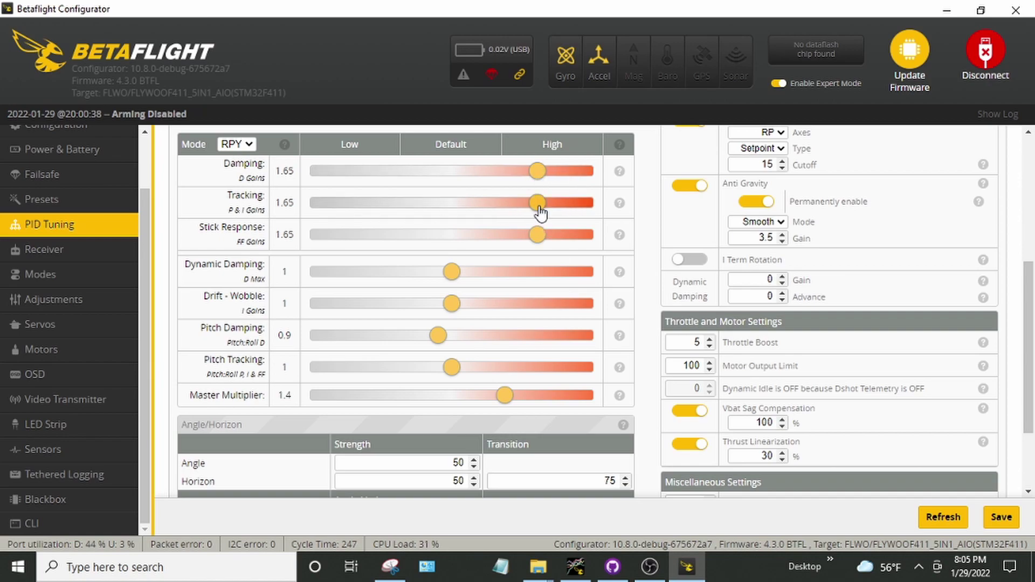
# Review the rest of the PID profile page, including the Angle/Horizon and Miscellaneous Settings, and return to its beginning.
pyautogui.moveTo(1032, 382); pyautogui.dragTo(1033, 352)
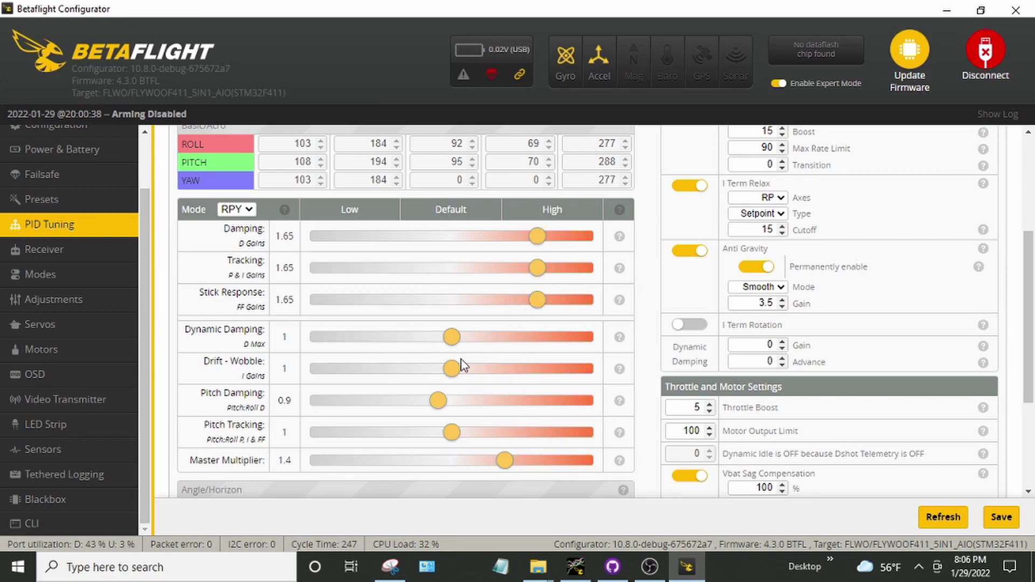
pyautogui.moveTo(1031, 393); pyautogui.dragTo(1031, 468)
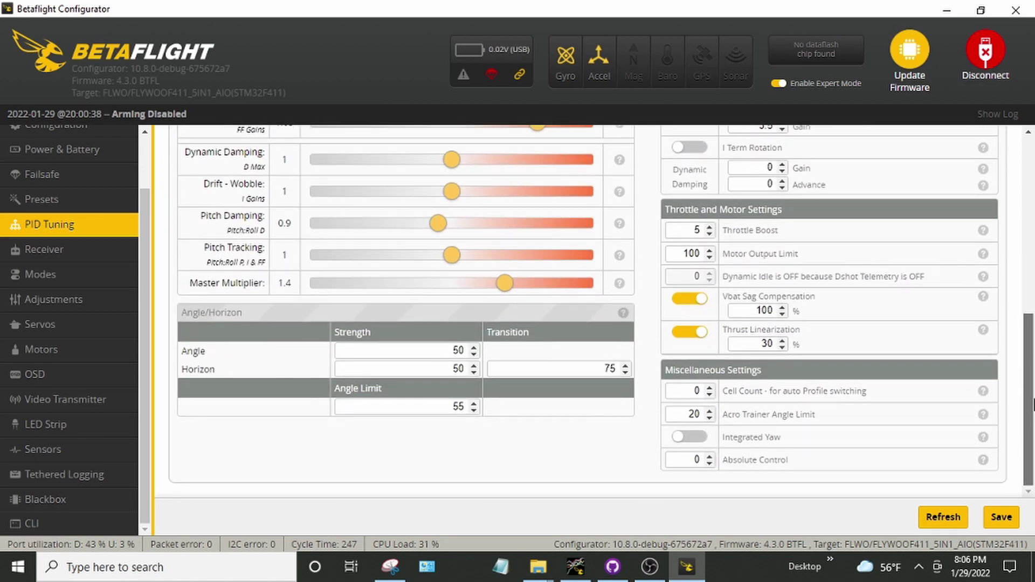
pyautogui.scroll(10, 727, 318)
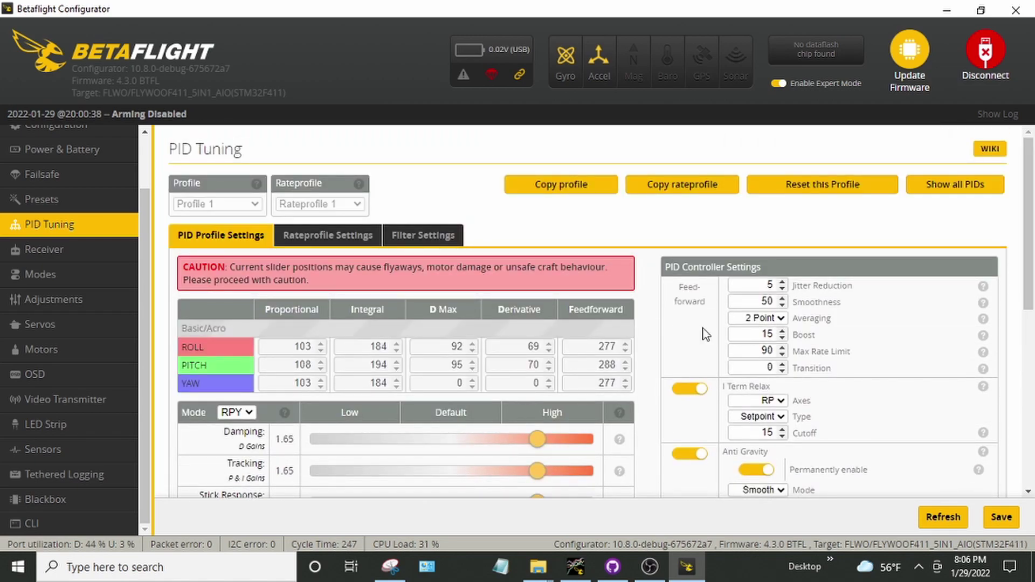
# Switch to Blackbox Explorer and show the enlarged frequency-versus-throttle spectrum for Gyro Scaled [roll].
pyautogui.click(575, 566)
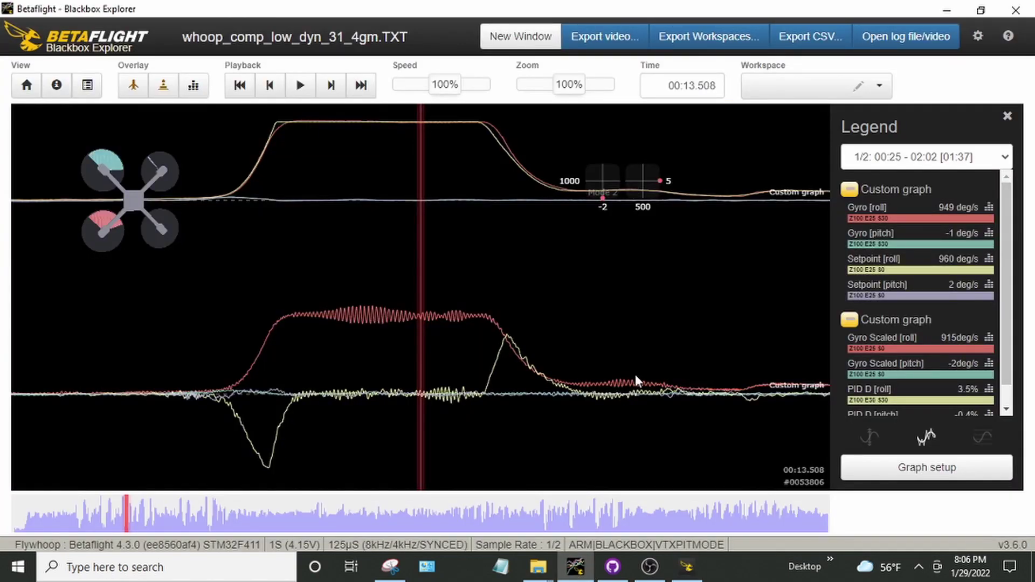
pyautogui.scroll(-1, 998, 360)
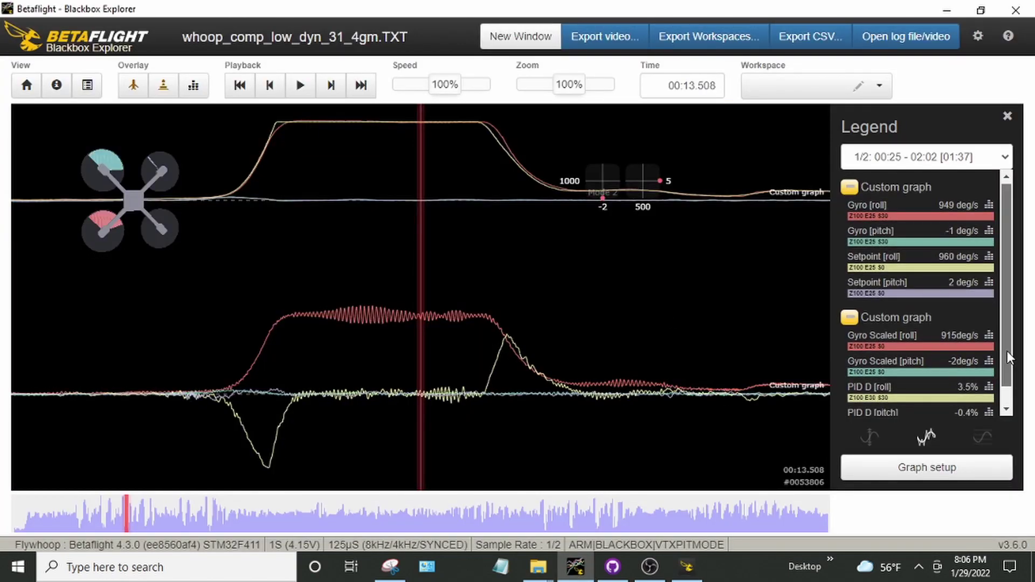
pyautogui.scroll(-1, 1009, 359)
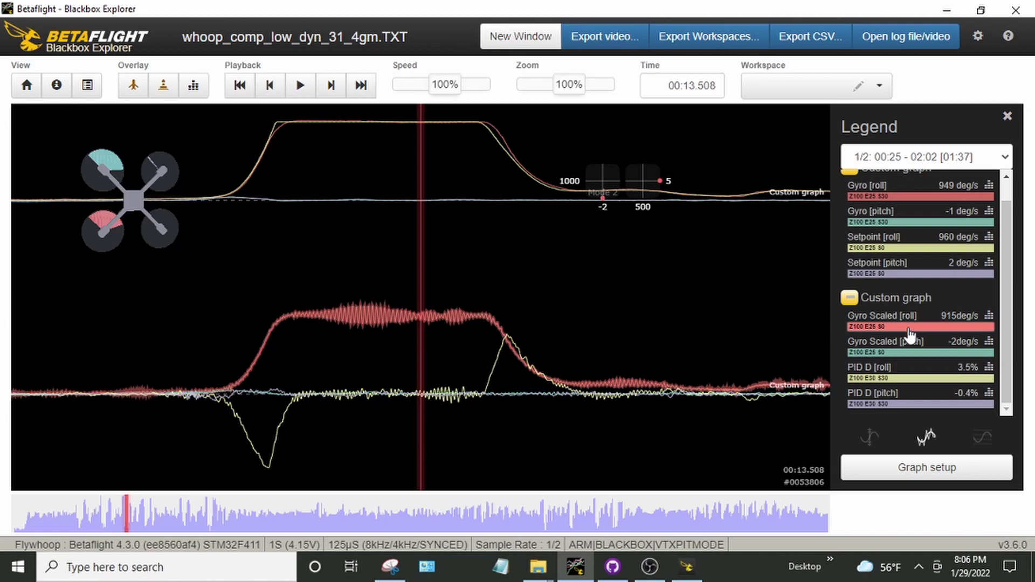
pyautogui.click(911, 334)
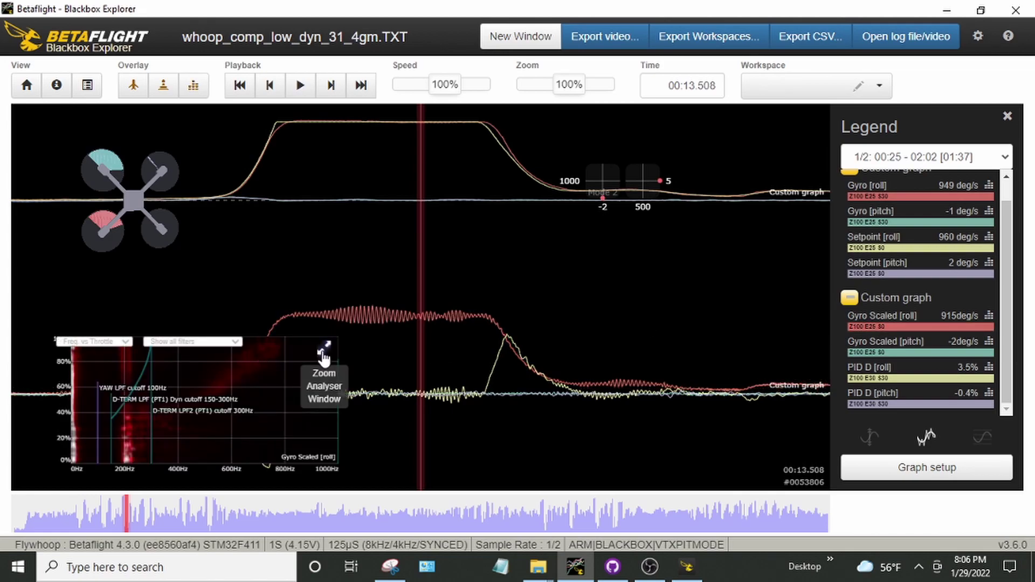
pyautogui.click(325, 354)
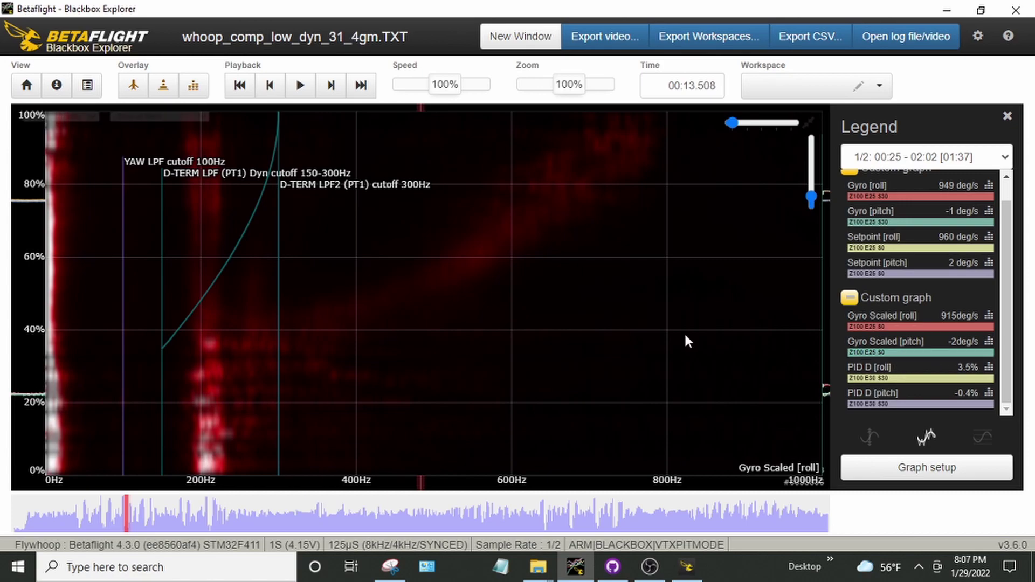
# Compare the Gyro Scaled [pitch] noise spectrum with the Gyro Scaled [roll] one and close the spectrum analyser.
pyautogui.click(892, 356)
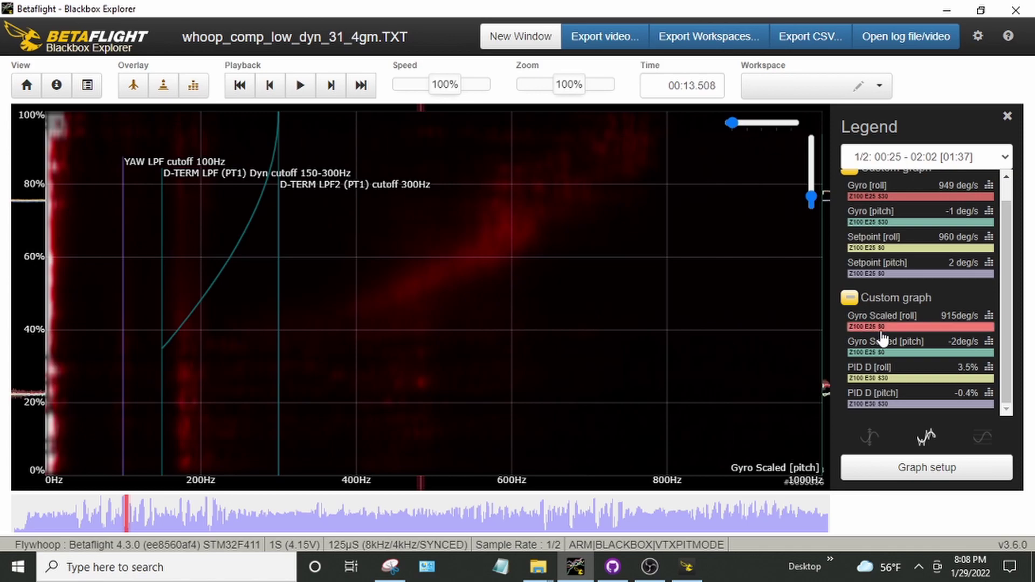
pyautogui.scroll(1, 882, 331)
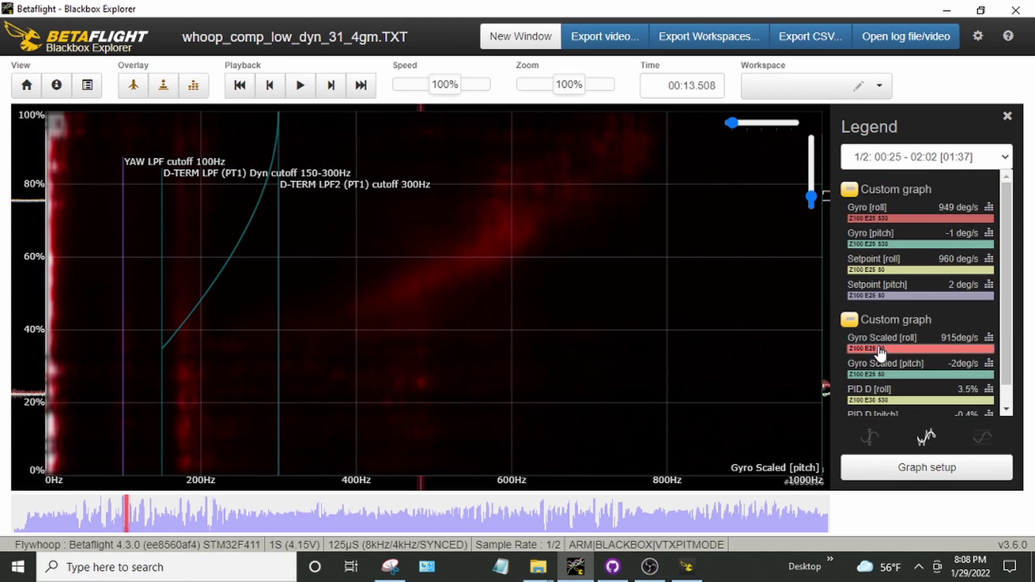
pyautogui.click(887, 350)
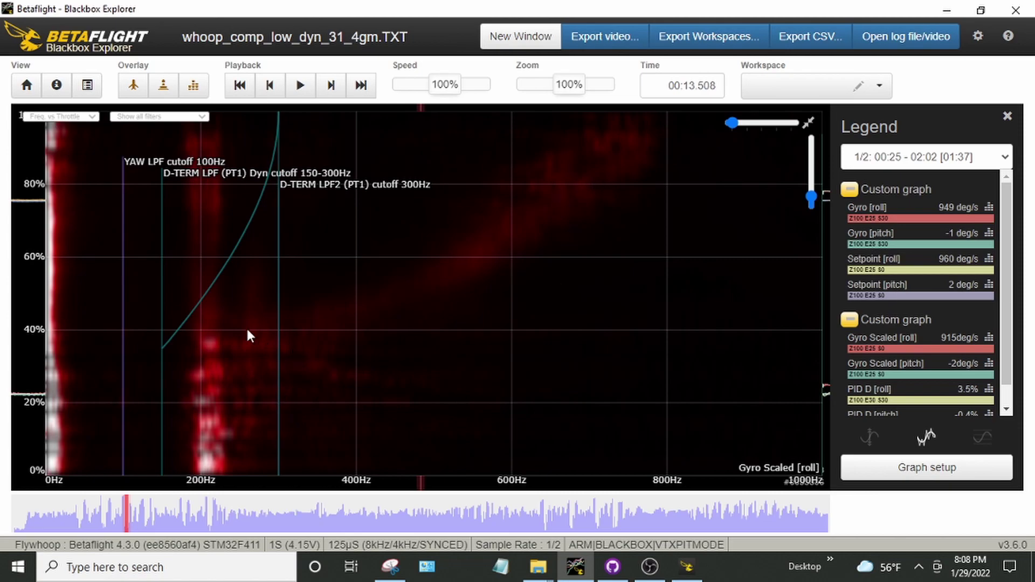
pyautogui.click(810, 124)
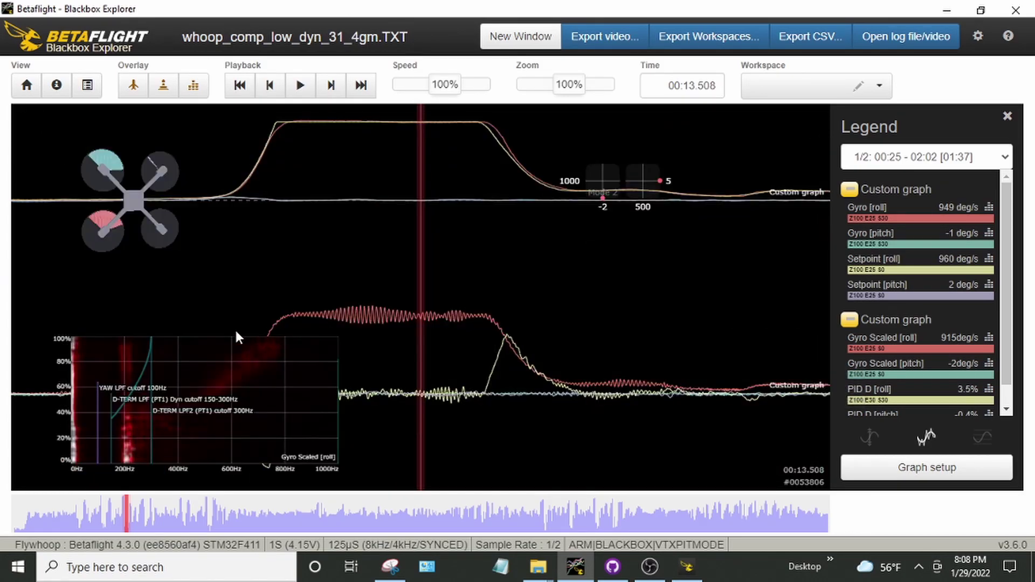
pyautogui.click(193, 86)
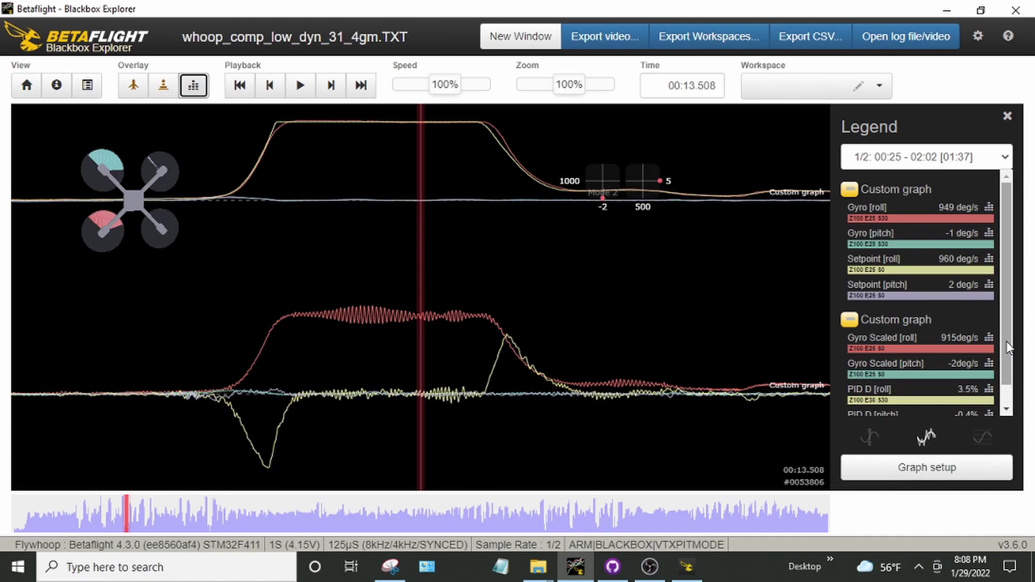
# Examine the enlarged noise spectra of PID D [roll] and PID D [pitch] and close the spectrum analyser.
pyautogui.scroll(-1, 1013, 388)
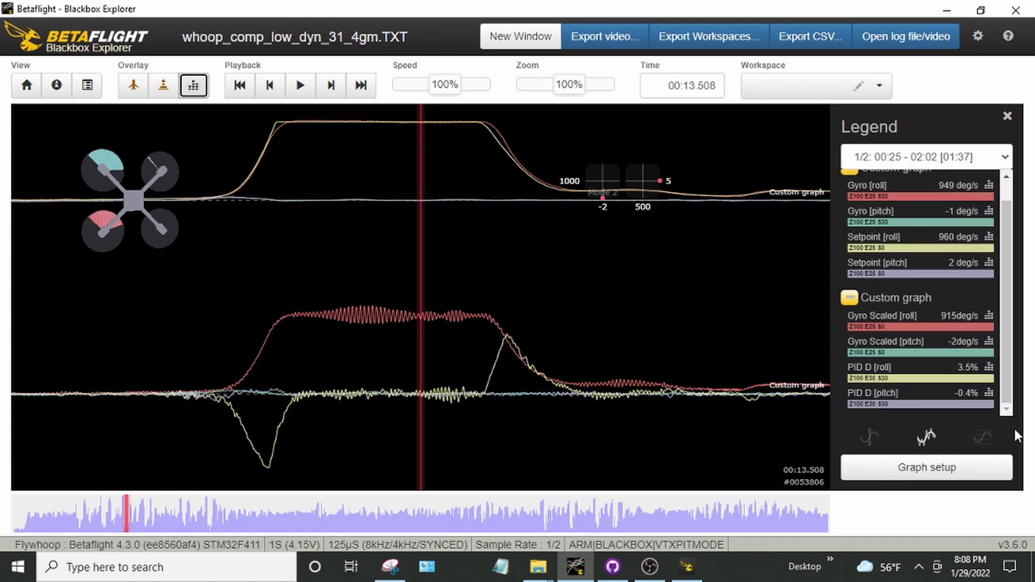
pyautogui.click(906, 385)
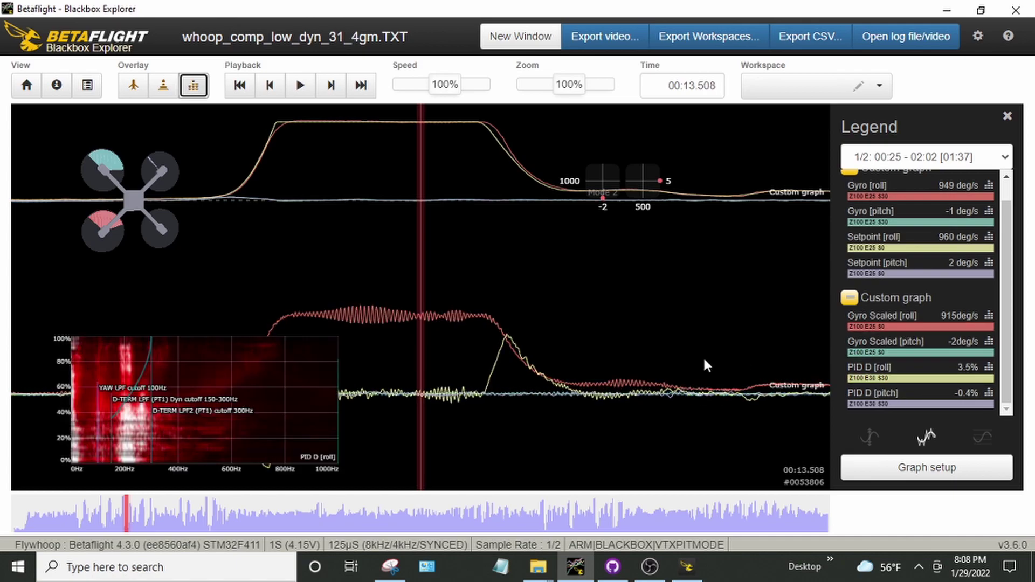
pyautogui.click(323, 349)
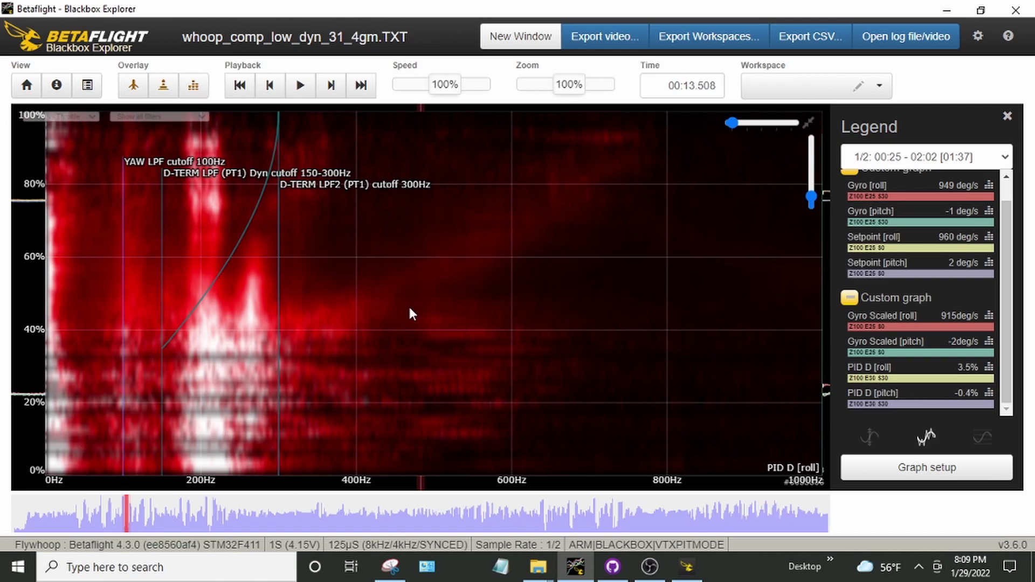
pyautogui.click(907, 410)
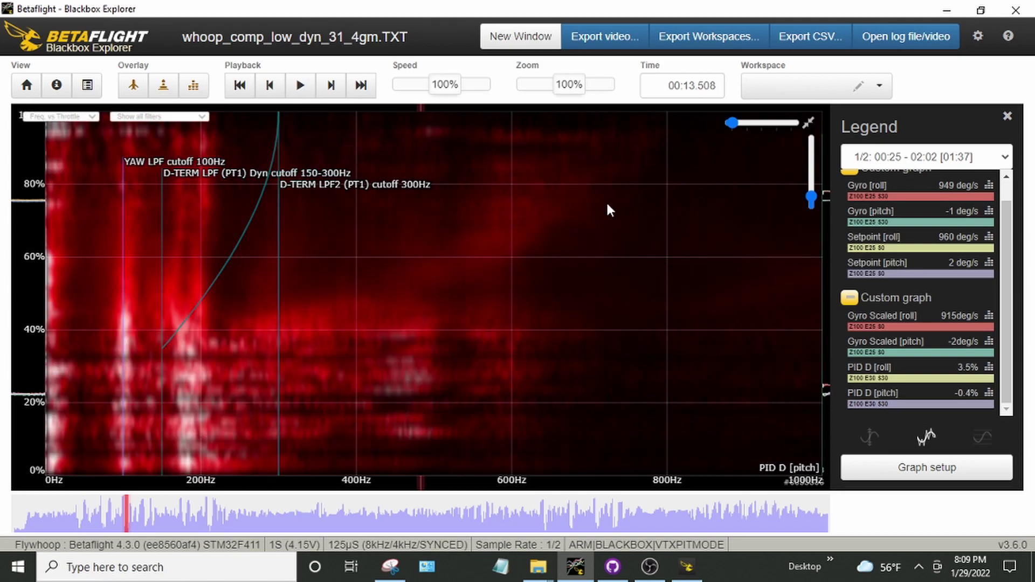
pyautogui.click(808, 123)
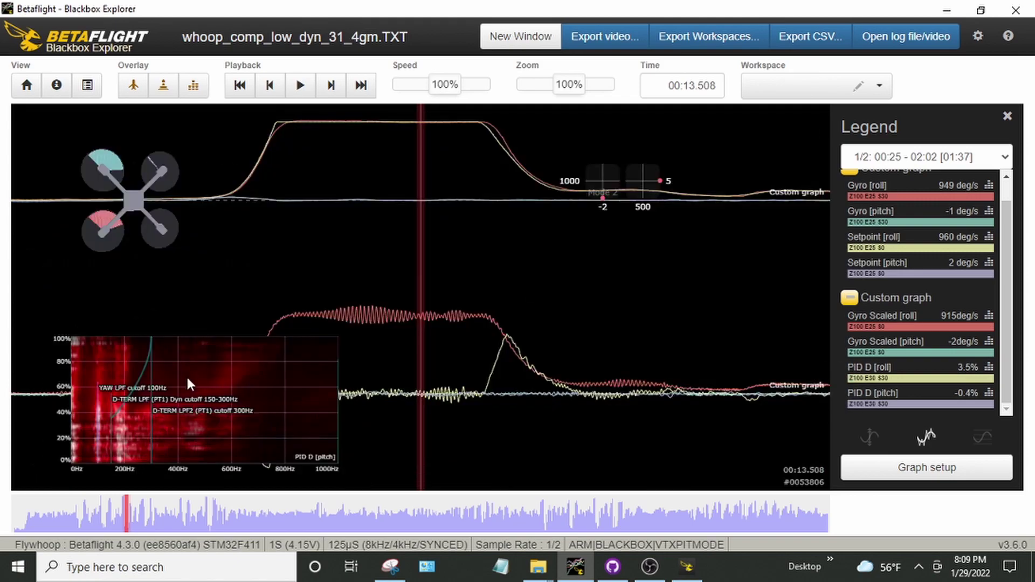
pyautogui.click(193, 85)
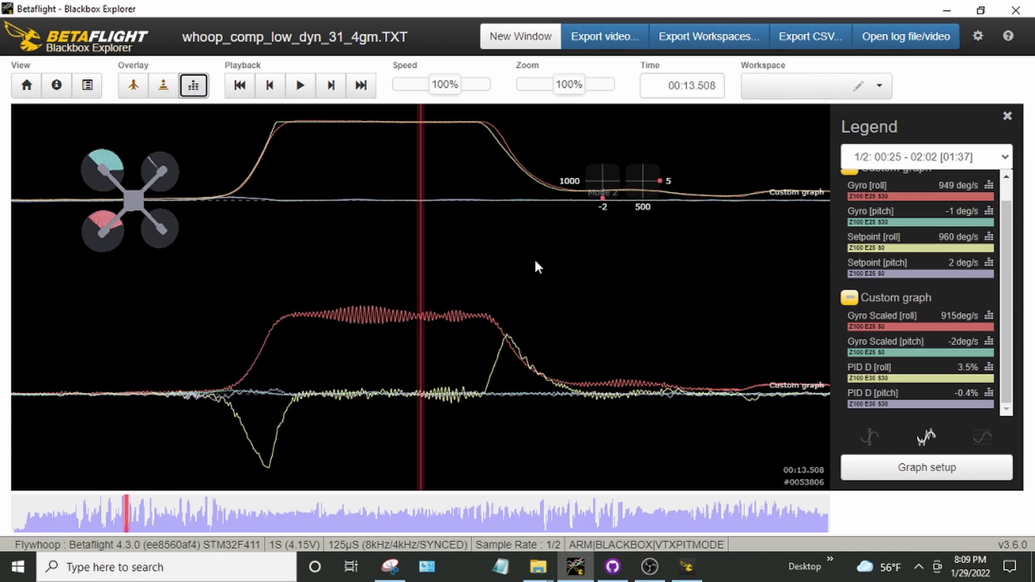
# Remove Graph 2 from the graph configuration and save, keeping only the gyro and setpoint traces.
pyautogui.click(924, 469)
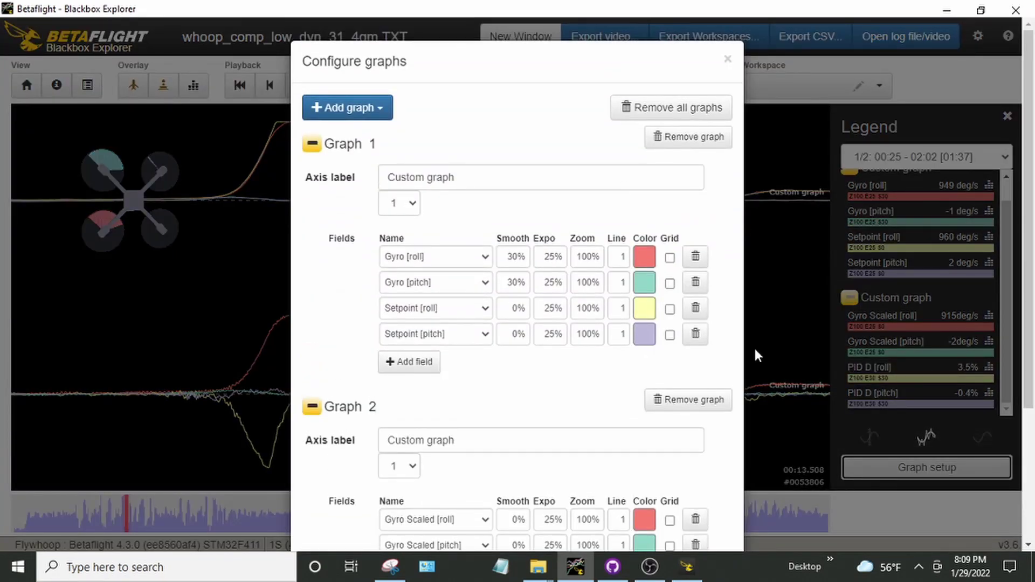
pyautogui.click(703, 401)
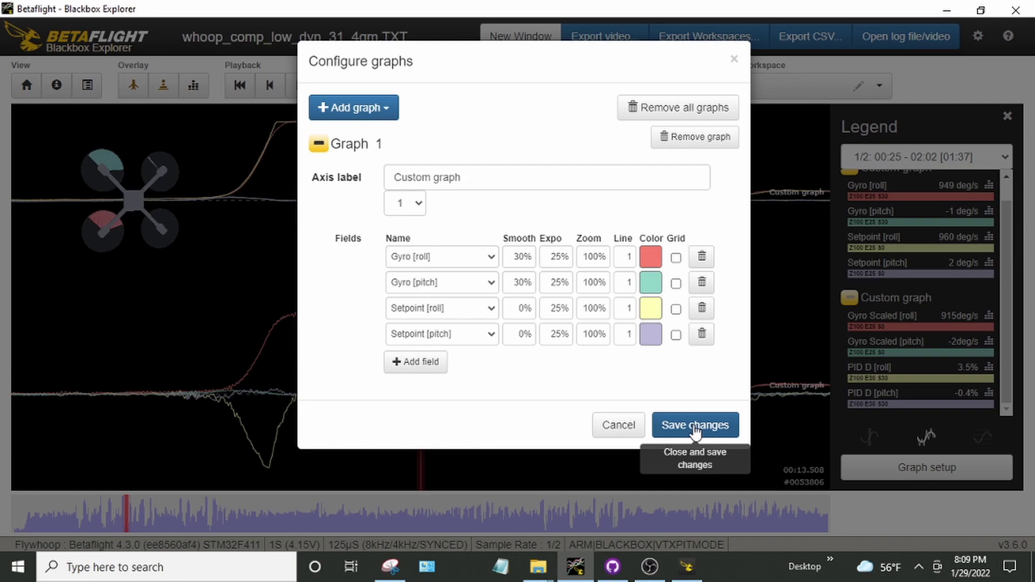
pyautogui.click(697, 427)
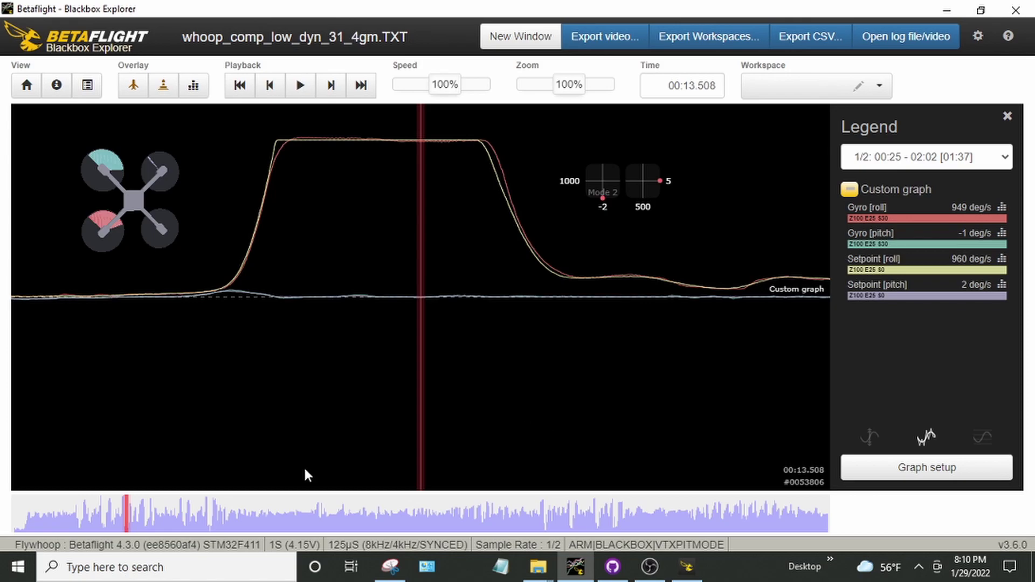
# Move the log position to 00:07.816 and 00:20.465 to compare gyro tracking against setpoint on roll and pitch.
pyautogui.moveTo(127, 510)
pyautogui.mouseDown()
pyautogui.moveTo(54, 515)
pyautogui.moveTo(79, 517)
pyautogui.mouseUp()
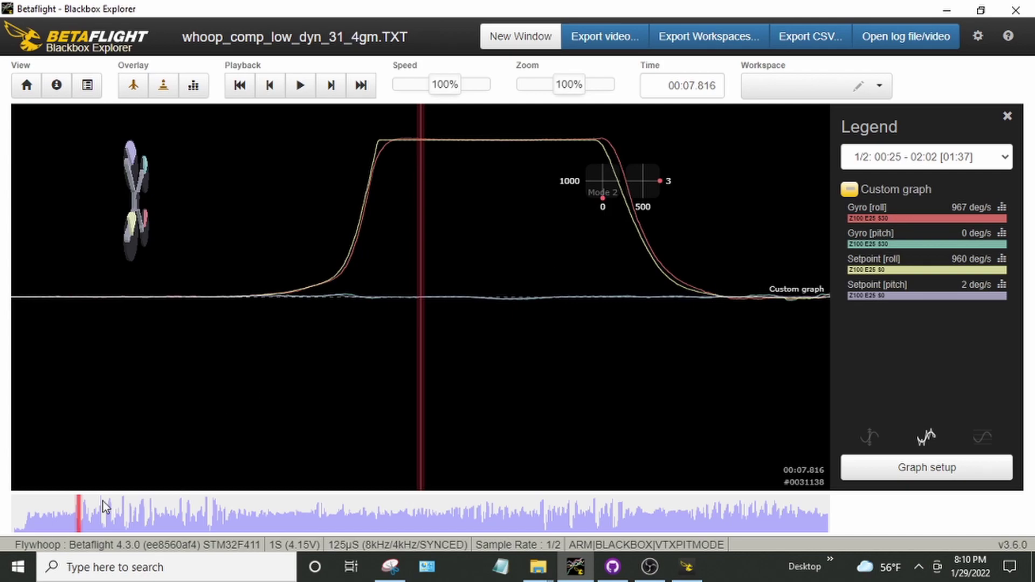
pyautogui.moveTo(79, 511); pyautogui.dragTo(185, 506)
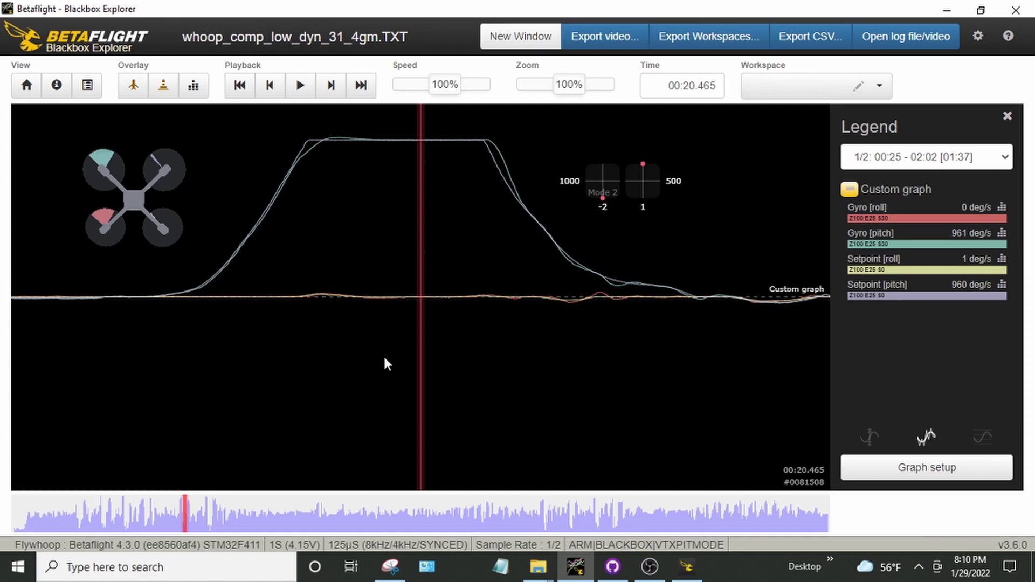
# Advance the log position to 00:23.989, 00:24.170 and 00:32.934 to examine gyro tracking against setpoint on pitch and roll.
pyautogui.moveTo(186, 514); pyautogui.dragTo(214, 513)
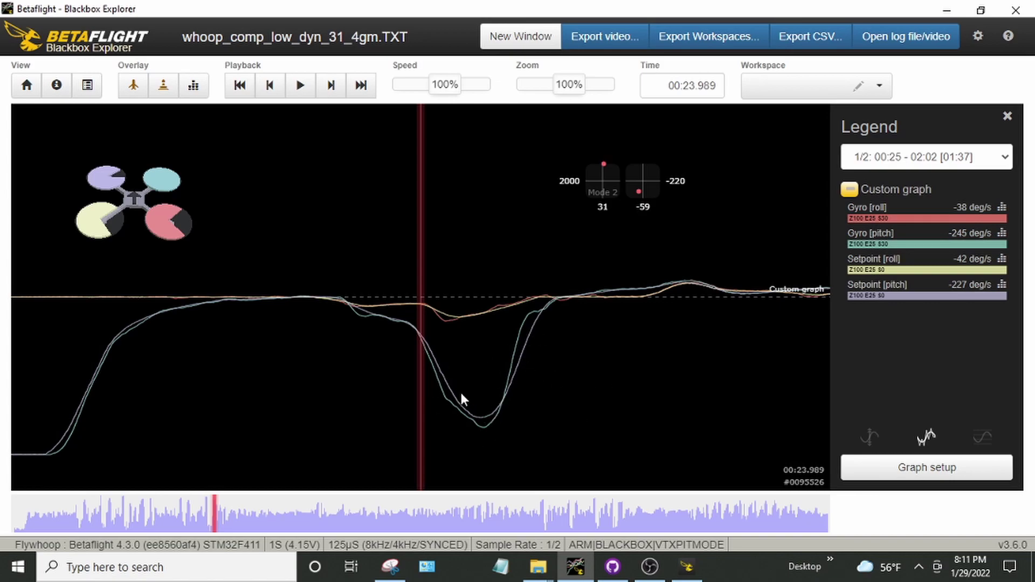
pyautogui.moveTo(219, 513); pyautogui.dragTo(221, 503)
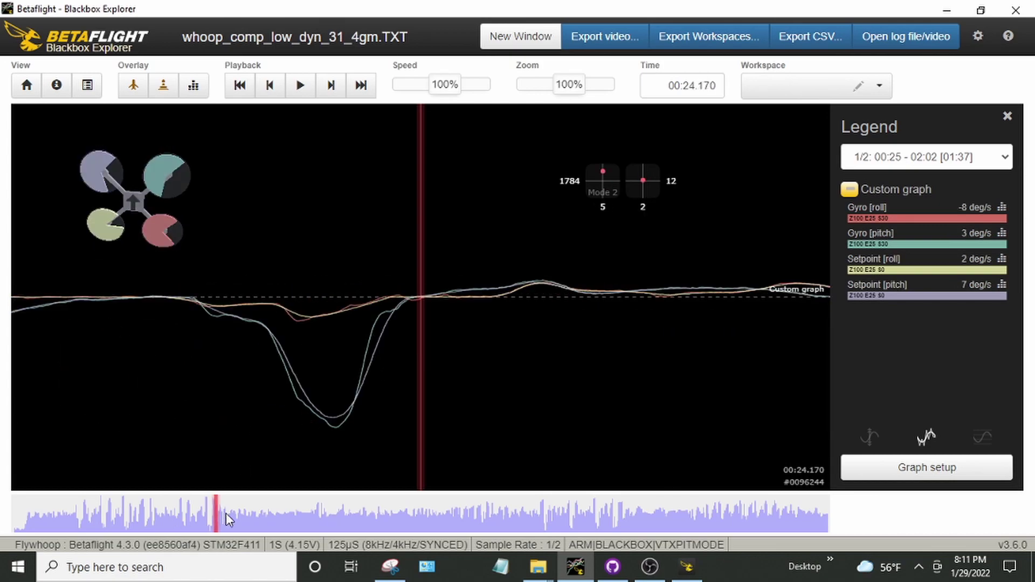
pyautogui.click(218, 513)
pyautogui.moveTo(219, 513)
pyautogui.mouseDown()
pyautogui.moveTo(319, 506)
pyautogui.moveTo(128, 509)
pyautogui.moveTo(296, 523)
pyautogui.moveTo(285, 524)
pyautogui.mouseUp()
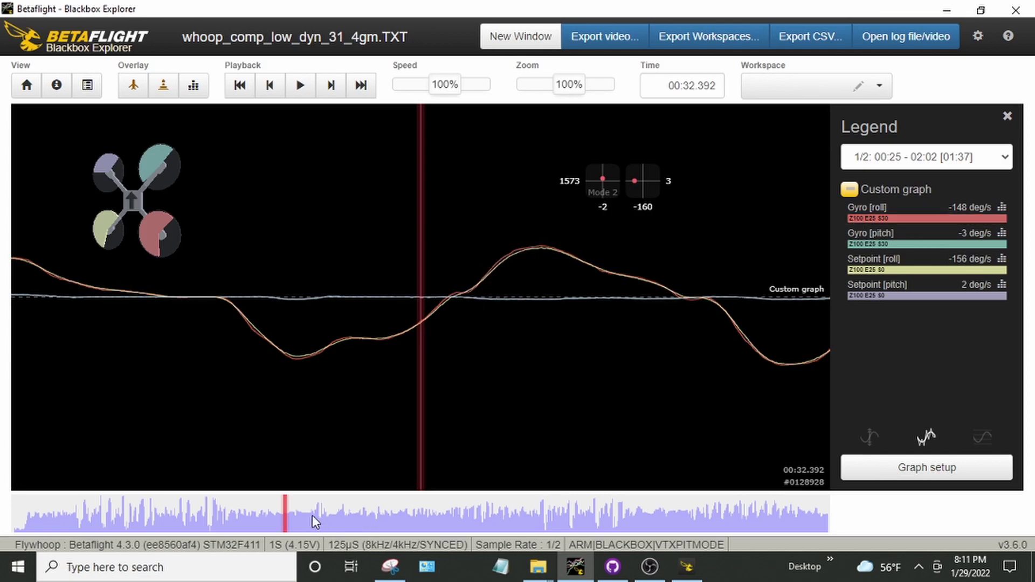
pyautogui.moveTo(284, 515); pyautogui.dragTo(289, 514)
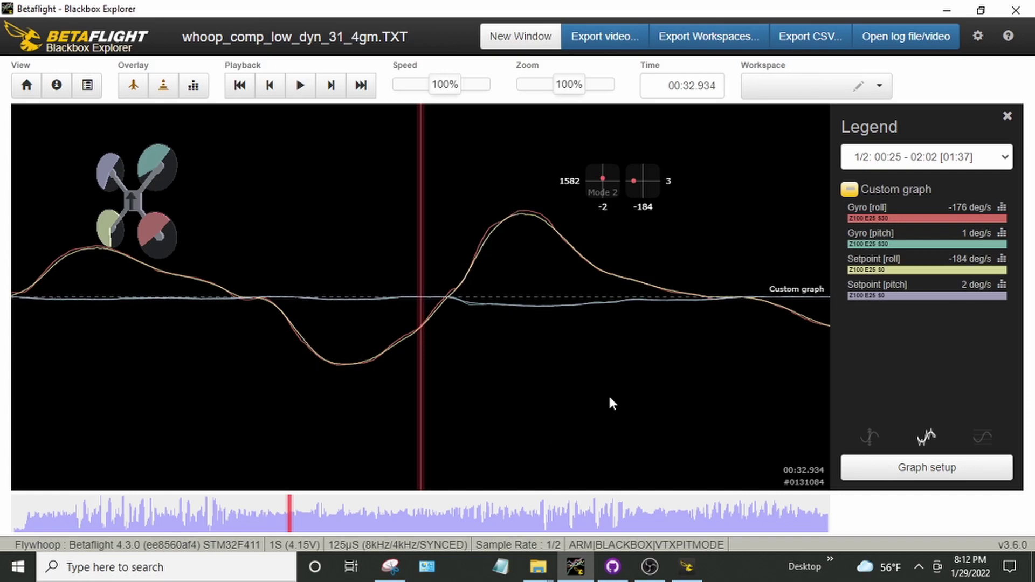
# Compare gyro-to-setpoint tracking in the fast rolls at 00:13.508 and 00:07.996 with the gentler roll movements at 00:32.844 and 00:32.483.
pyautogui.moveTo(288, 516); pyautogui.dragTo(128, 517)
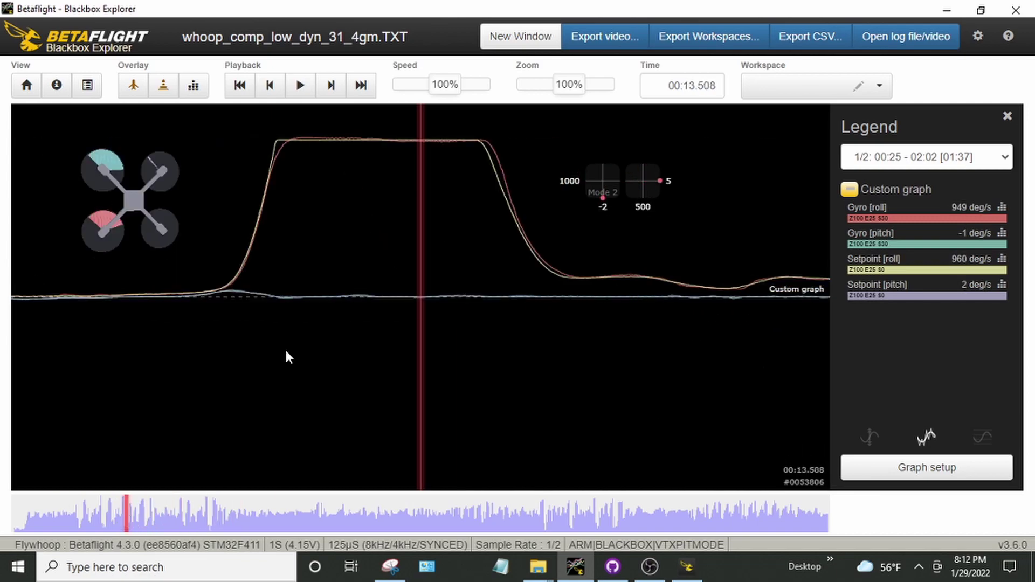
pyautogui.moveTo(127, 526); pyautogui.dragTo(81, 526)
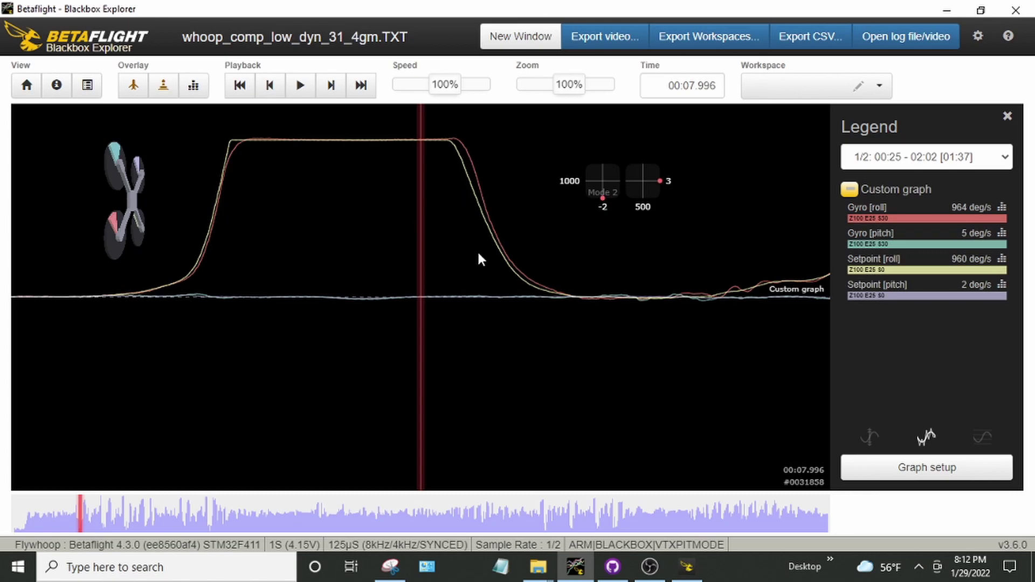
pyautogui.moveTo(80, 515); pyautogui.dragTo(290, 510)
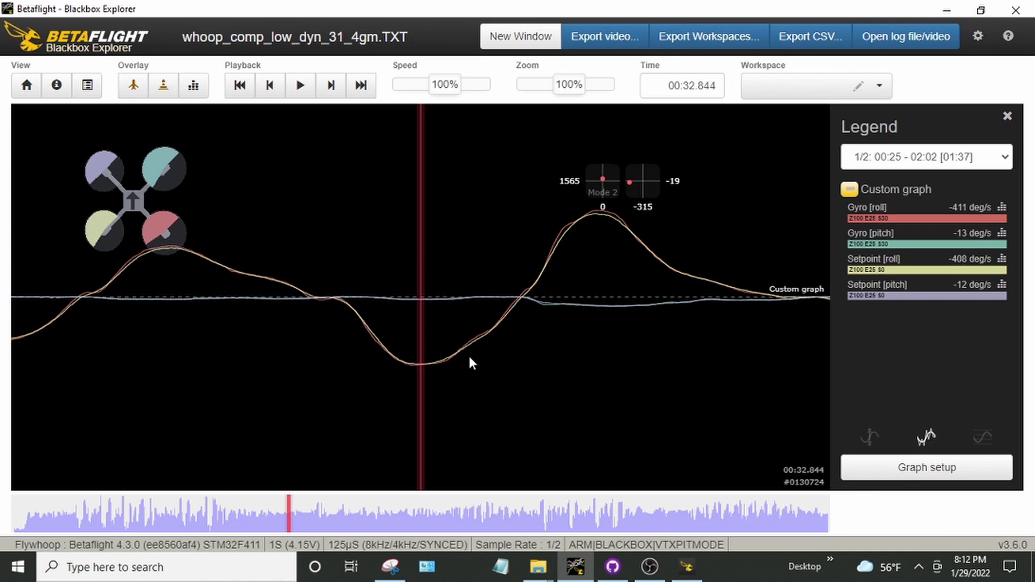
pyautogui.moveTo(290, 512); pyautogui.dragTo(286, 510)
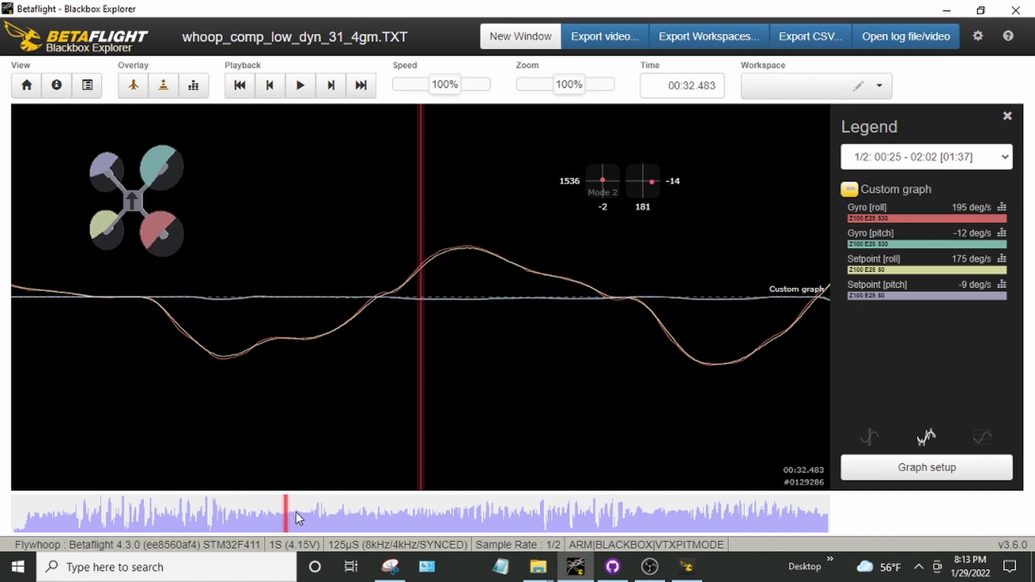
# Recheck the fast roll's tracking at 00:07.906 and 00:07.996 against the smoother roll inputs at 00:32.573.
pyautogui.moveTo(286, 510)
pyautogui.mouseDown()
pyautogui.moveTo(72, 521)
pyautogui.moveTo(81, 523)
pyautogui.mouseUp()
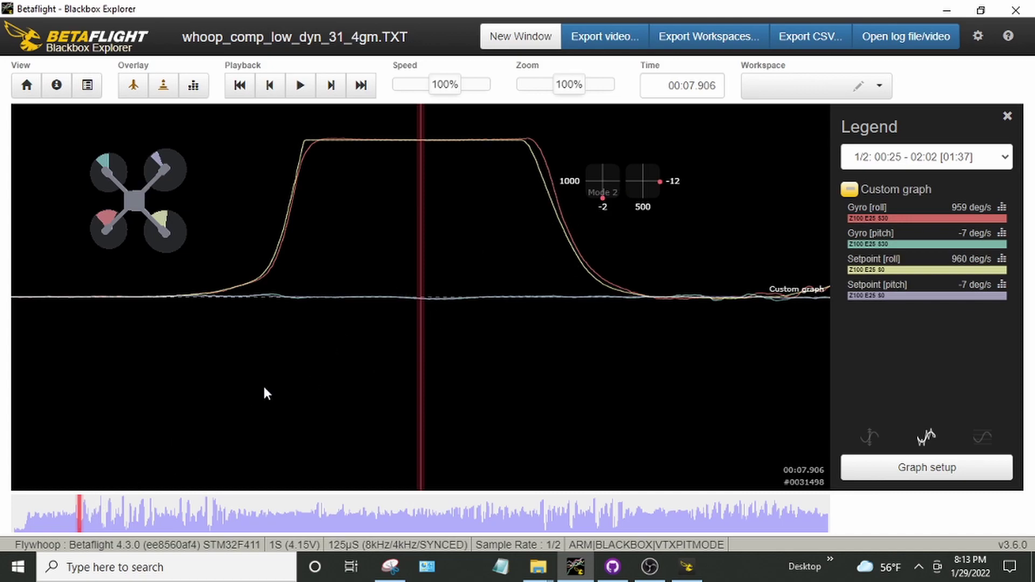
pyautogui.click(90, 512)
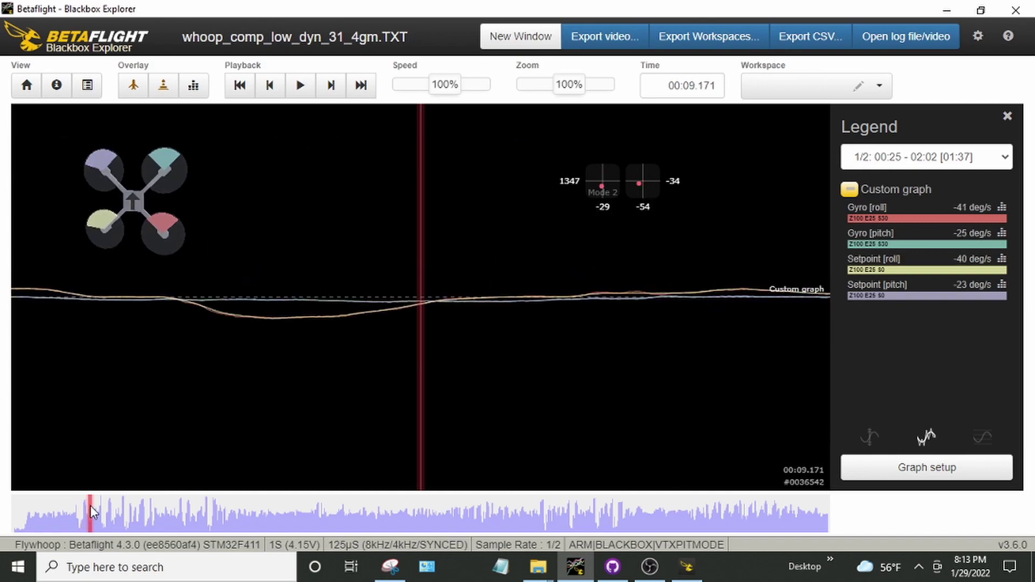
pyautogui.moveTo(92, 509); pyautogui.dragTo(82, 510)
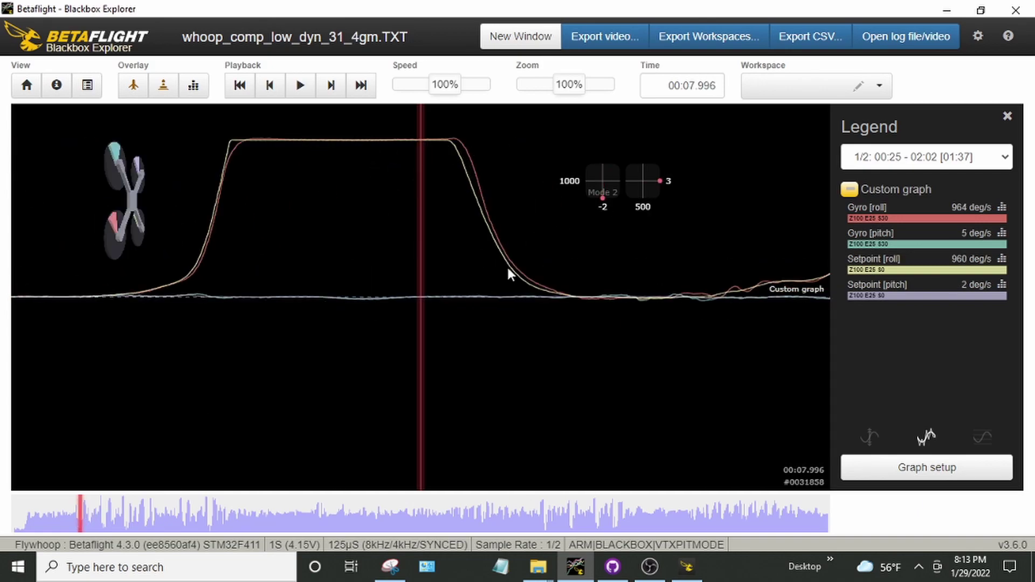
pyautogui.moveTo(84, 510)
pyautogui.mouseDown()
pyautogui.moveTo(274, 502)
pyautogui.moveTo(287, 520)
pyautogui.mouseUp()
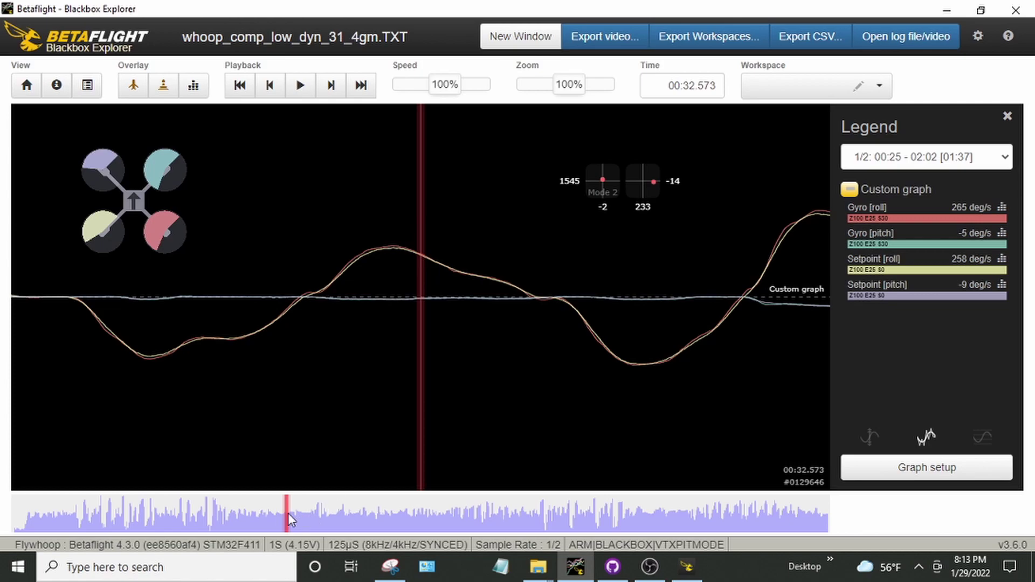
# Inspect pitch tracking at 00:40.705 and roll tracking at 01:21.817, 01:14.046 and 01:09.619 in the log.
pyautogui.moveTo(284, 510)
pyautogui.mouseDown()
pyautogui.moveTo(309, 514)
pyautogui.moveTo(207, 510)
pyautogui.moveTo(355, 513)
pyautogui.mouseUp()
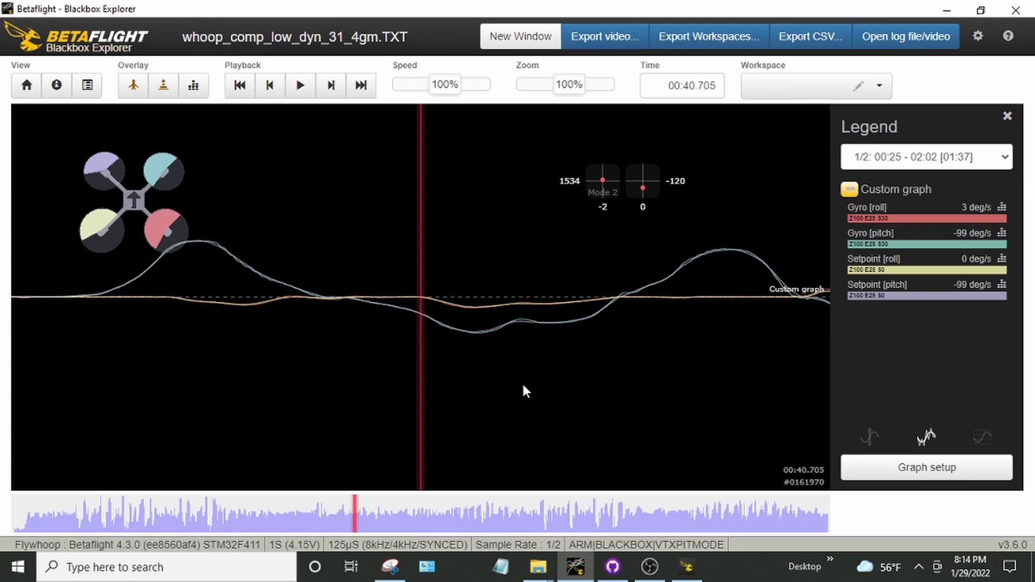
pyautogui.moveTo(356, 516)
pyautogui.mouseDown()
pyautogui.moveTo(469, 507)
pyautogui.moveTo(685, 526)
pyautogui.moveTo(700, 519)
pyautogui.mouseUp()
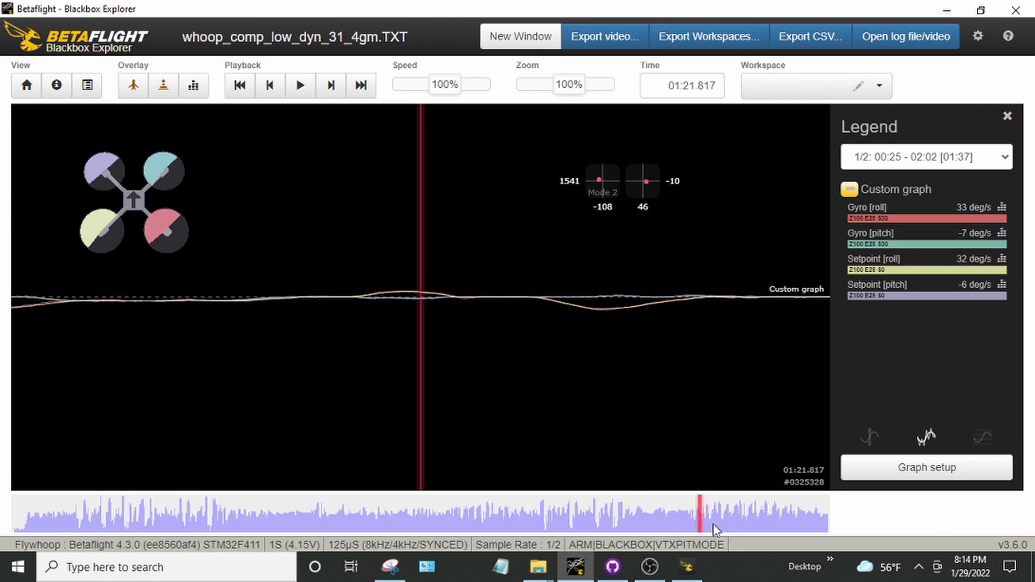
pyautogui.moveTo(701, 517)
pyautogui.mouseDown()
pyautogui.moveTo(758, 518)
pyautogui.moveTo(628, 521)
pyautogui.moveTo(638, 524)
pyautogui.mouseUp()
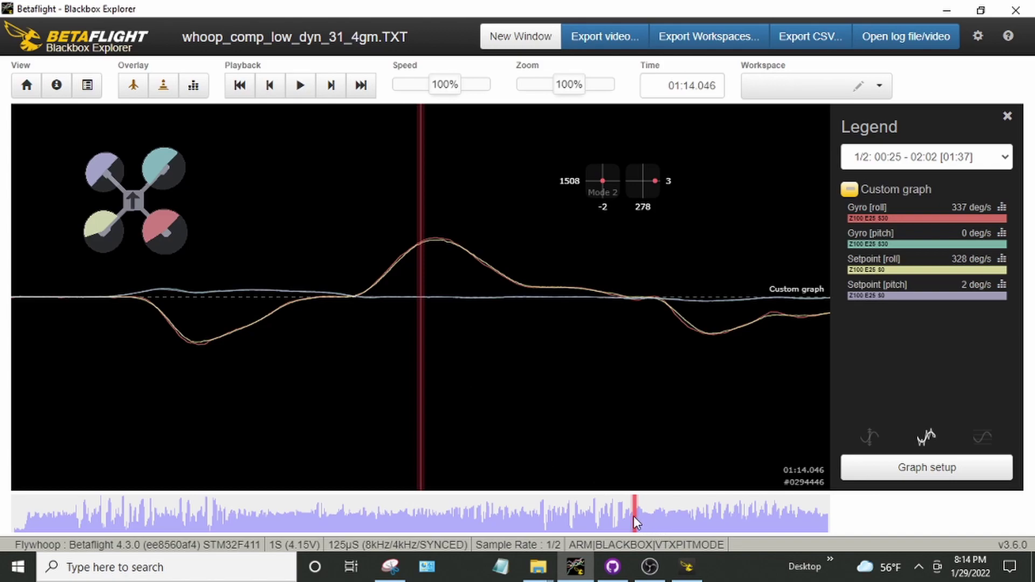
pyautogui.moveTo(633, 517)
pyautogui.mouseDown()
pyautogui.moveTo(756, 512)
pyautogui.moveTo(597, 523)
pyautogui.mouseUp()
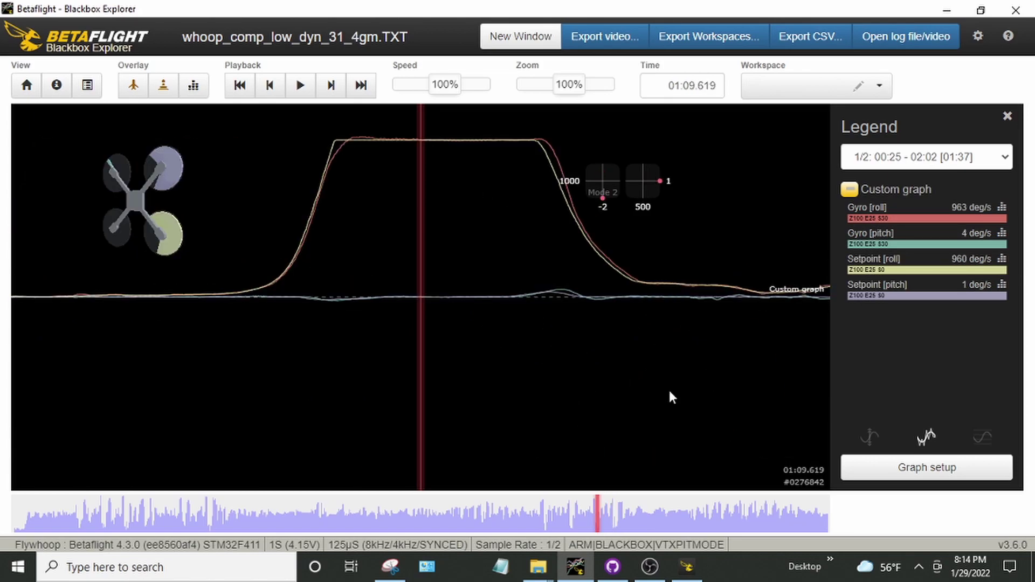
# Return the log position to 00:07.906 to review the first fast roll's tracking, and switch to OBS.
pyautogui.moveTo(599, 513)
pyautogui.mouseDown()
pyautogui.moveTo(744, 527)
pyautogui.moveTo(808, 515)
pyautogui.moveTo(668, 505)
pyautogui.moveTo(504, 355)
pyautogui.moveTo(189, 459)
pyautogui.moveTo(54, 518)
pyautogui.moveTo(90, 542)
pyautogui.mouseUp()
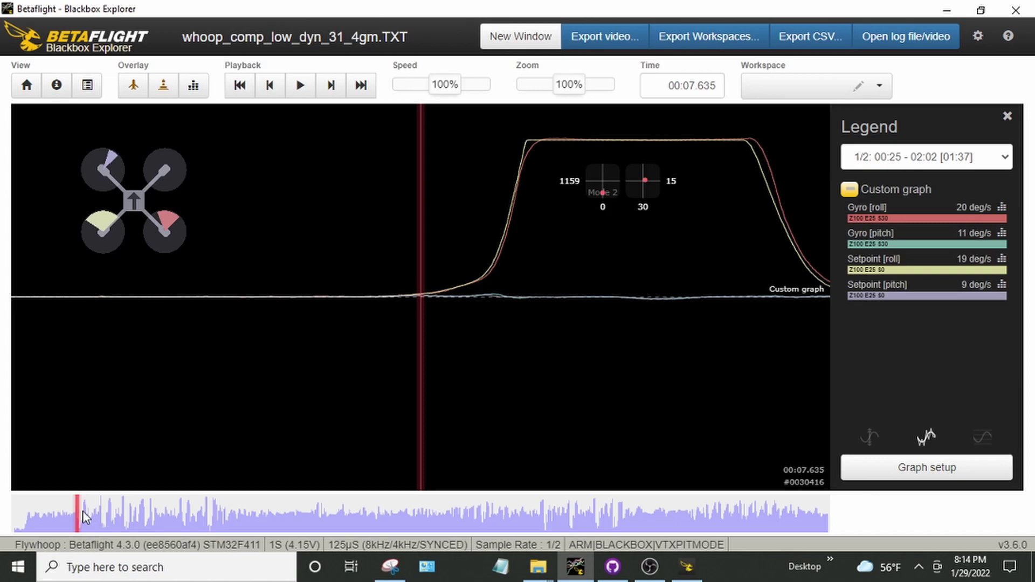
pyautogui.moveTo(79, 510)
pyautogui.mouseDown()
pyautogui.moveTo(107, 512)
pyautogui.moveTo(81, 512)
pyautogui.mouseUp()
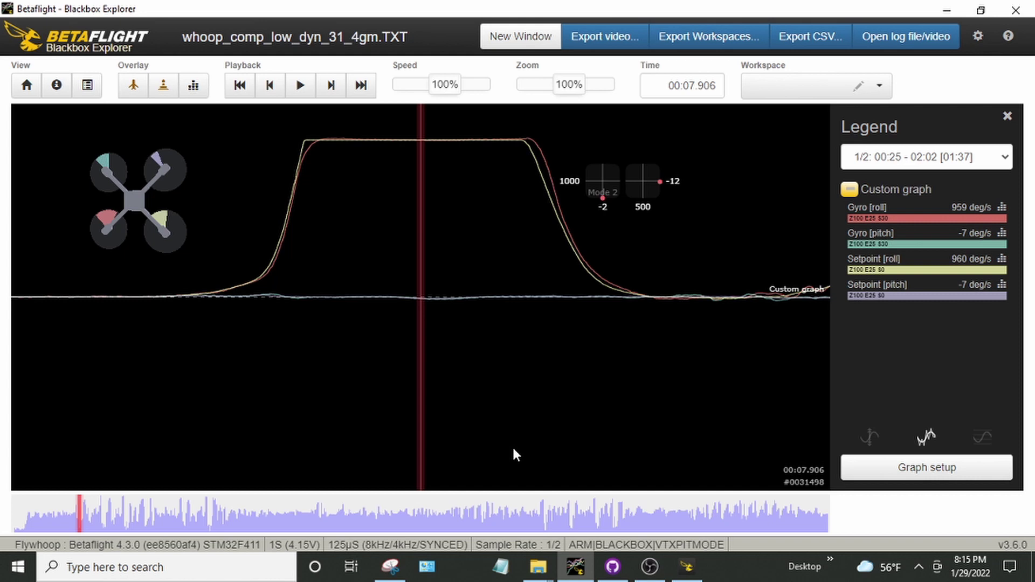
pyautogui.click(650, 567)
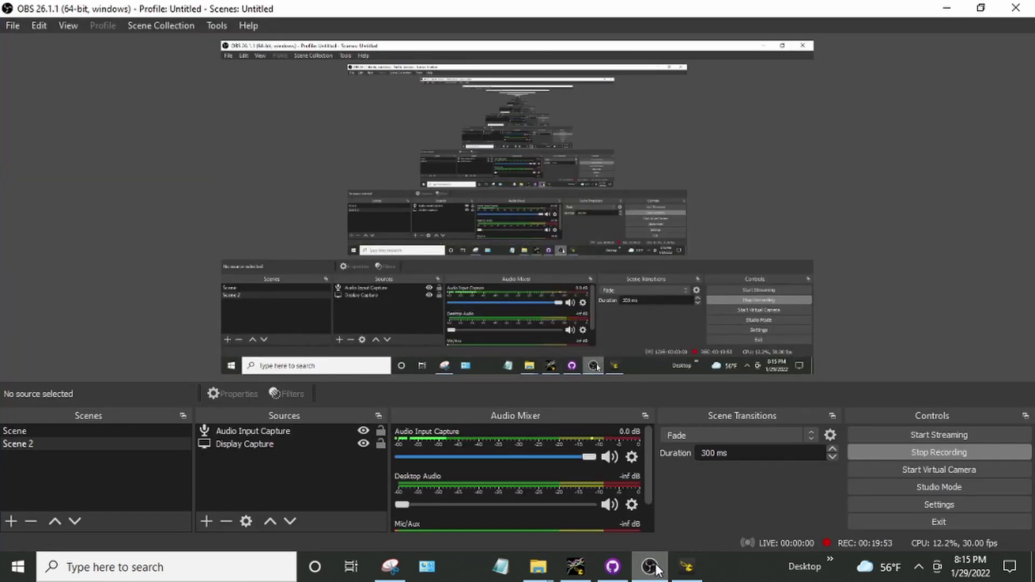